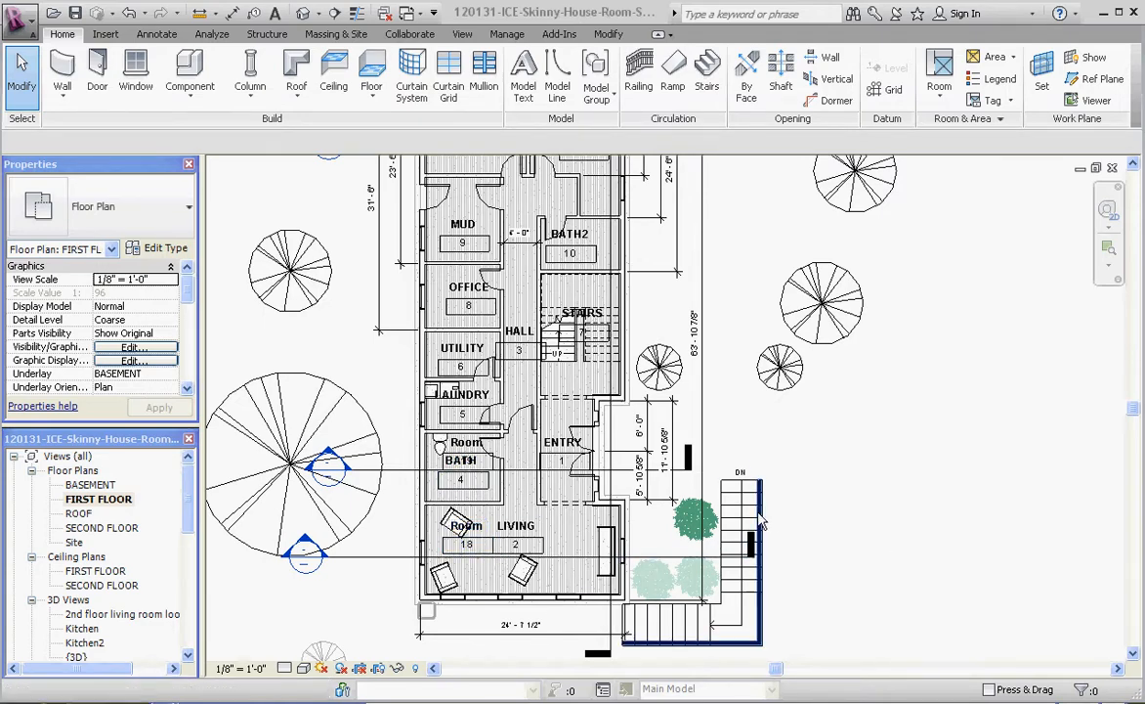
Step: Start a new schedule of building components for the Rooms category
left_click(466, 44)
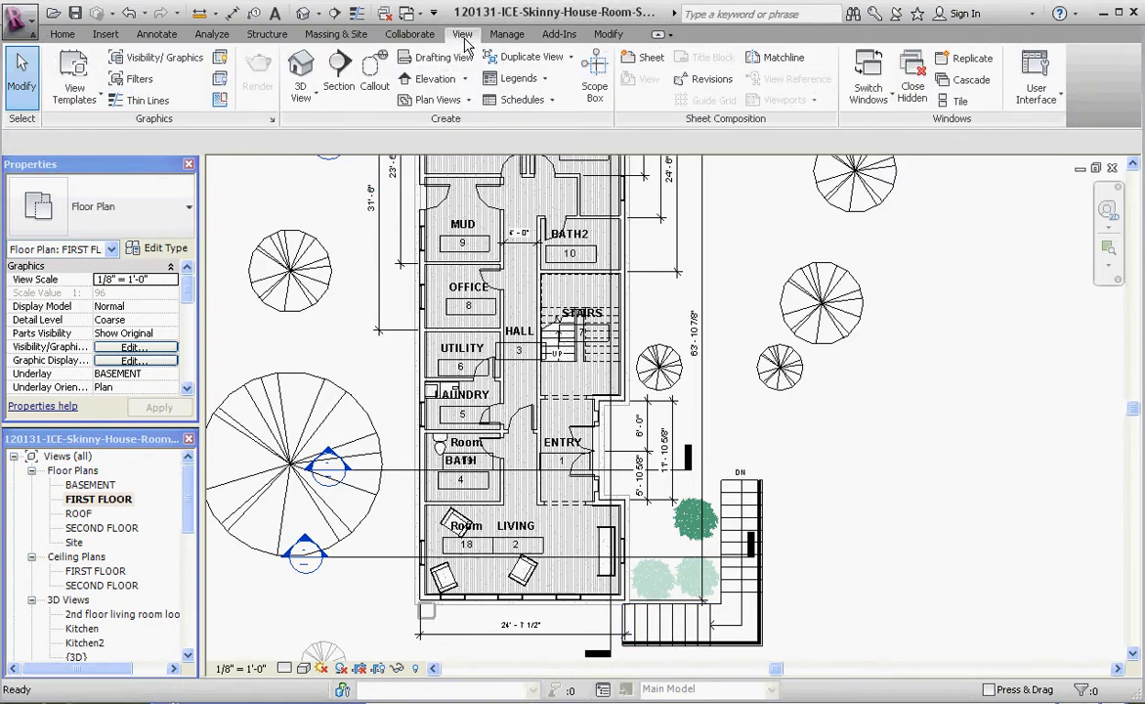
left_click(553, 101)
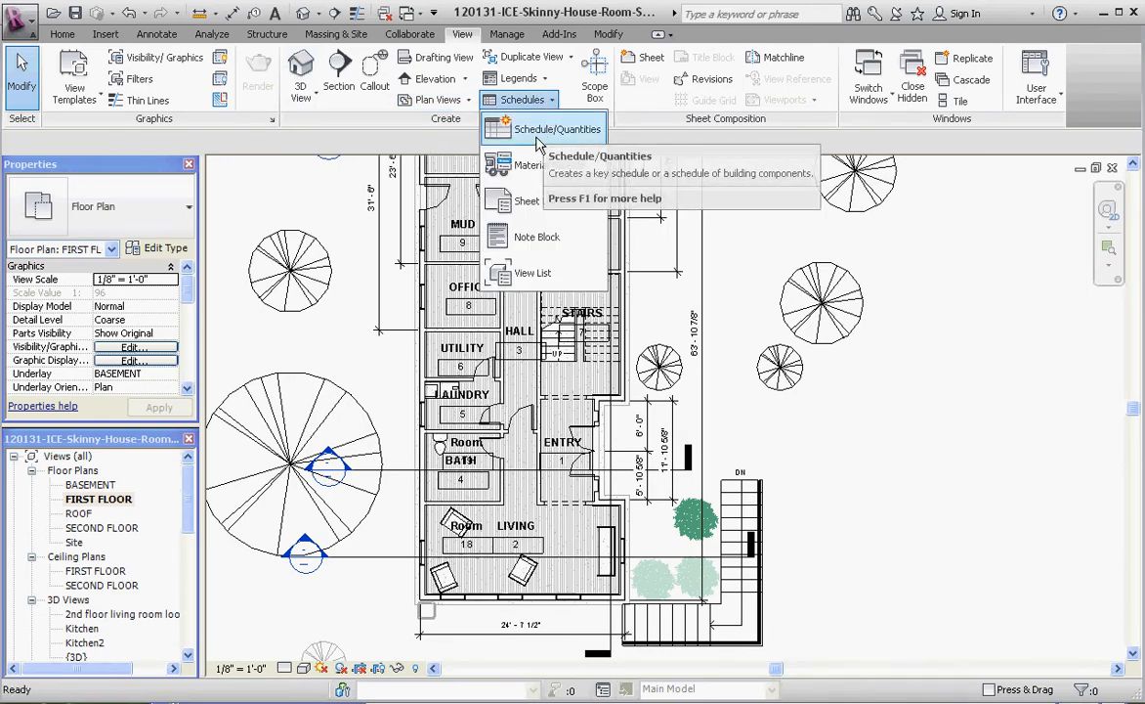
left_click(540, 132)
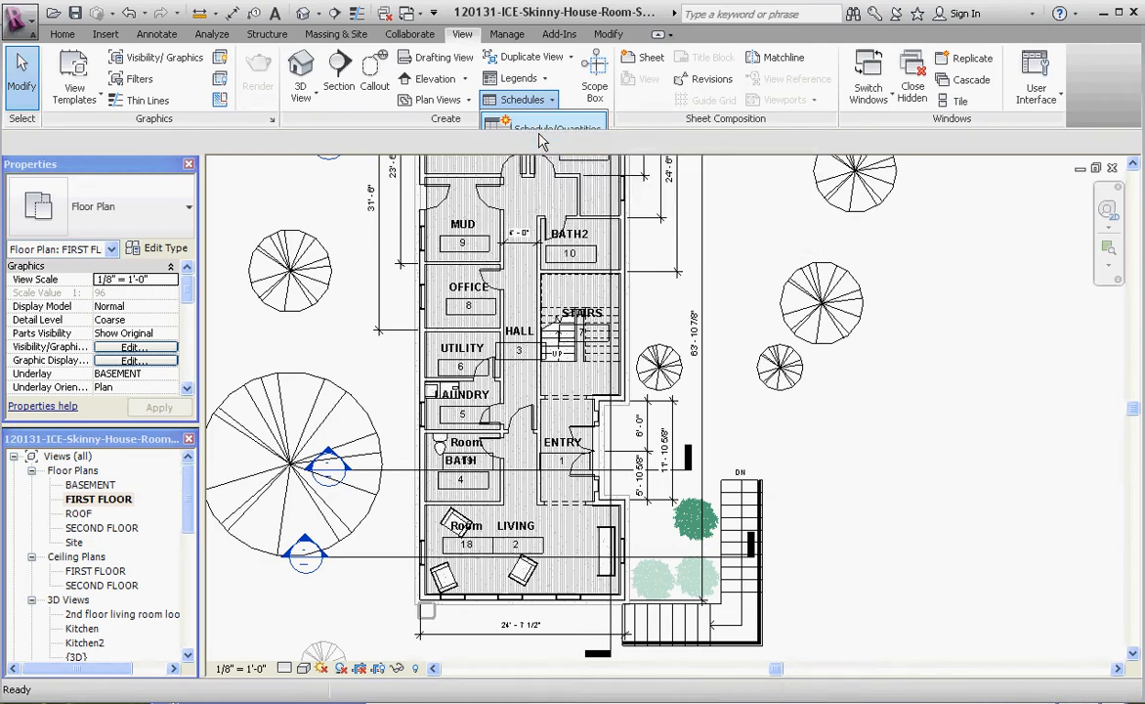
left_click_drag(547, 269, 548, 393)
left_click(435, 335)
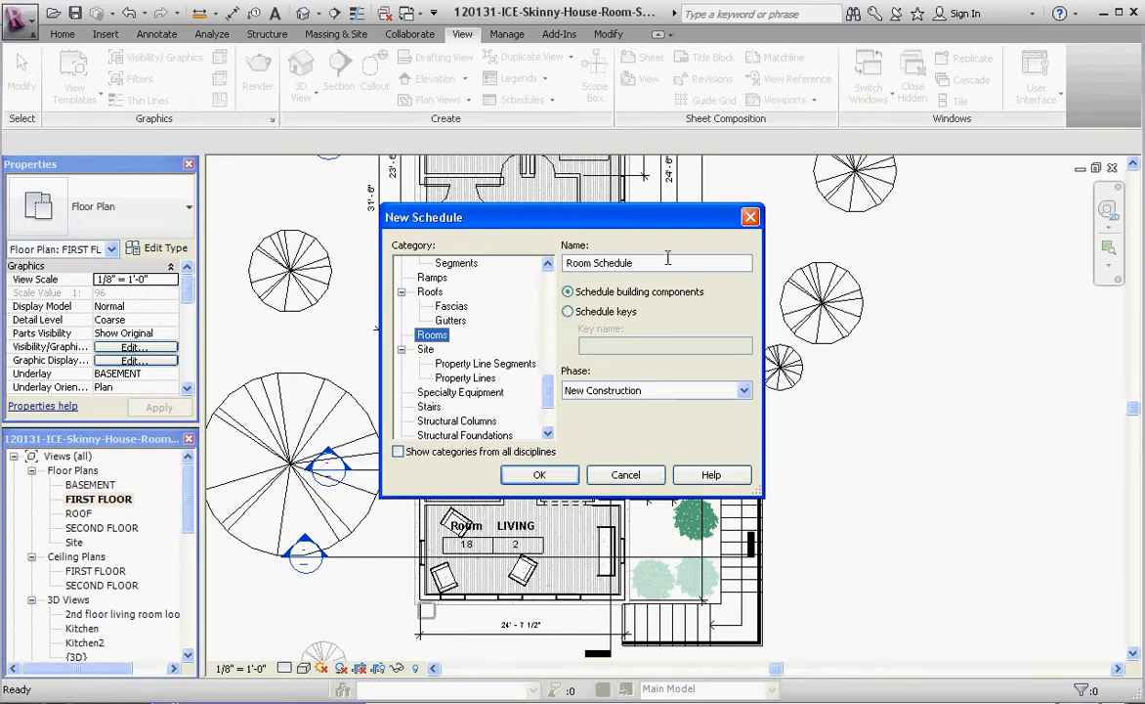
Step: Name the new schedule ROOM SCHEDULE and create it
left_click_drag(644, 262, 532, 260)
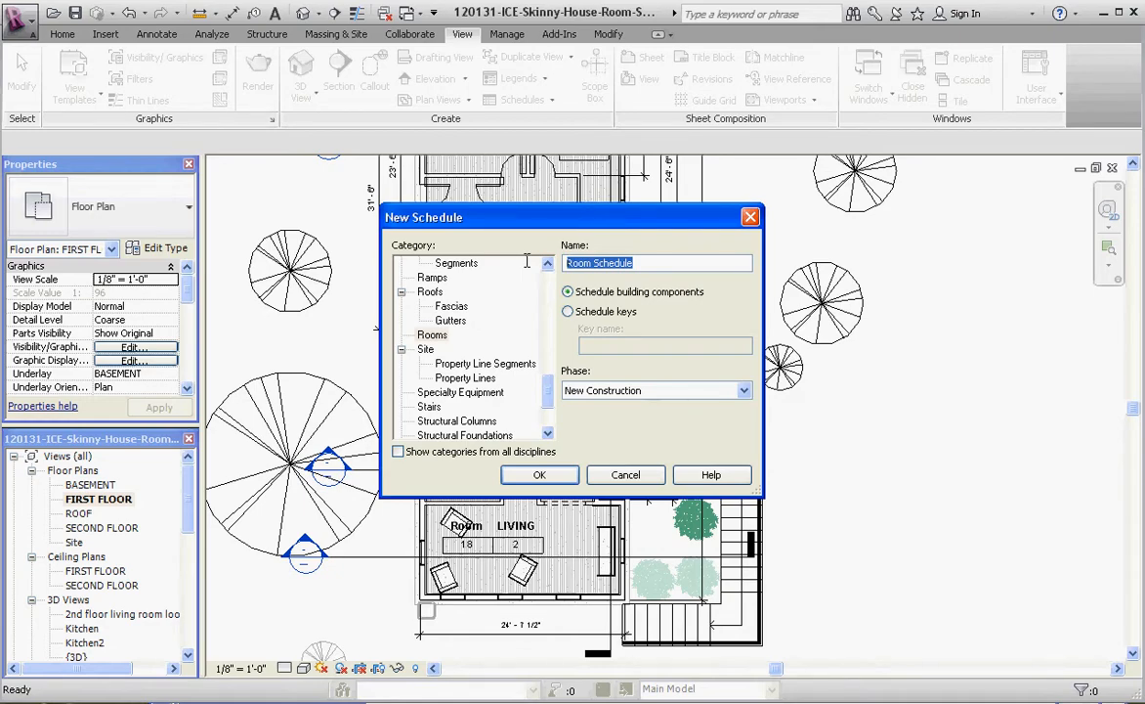
type("room")
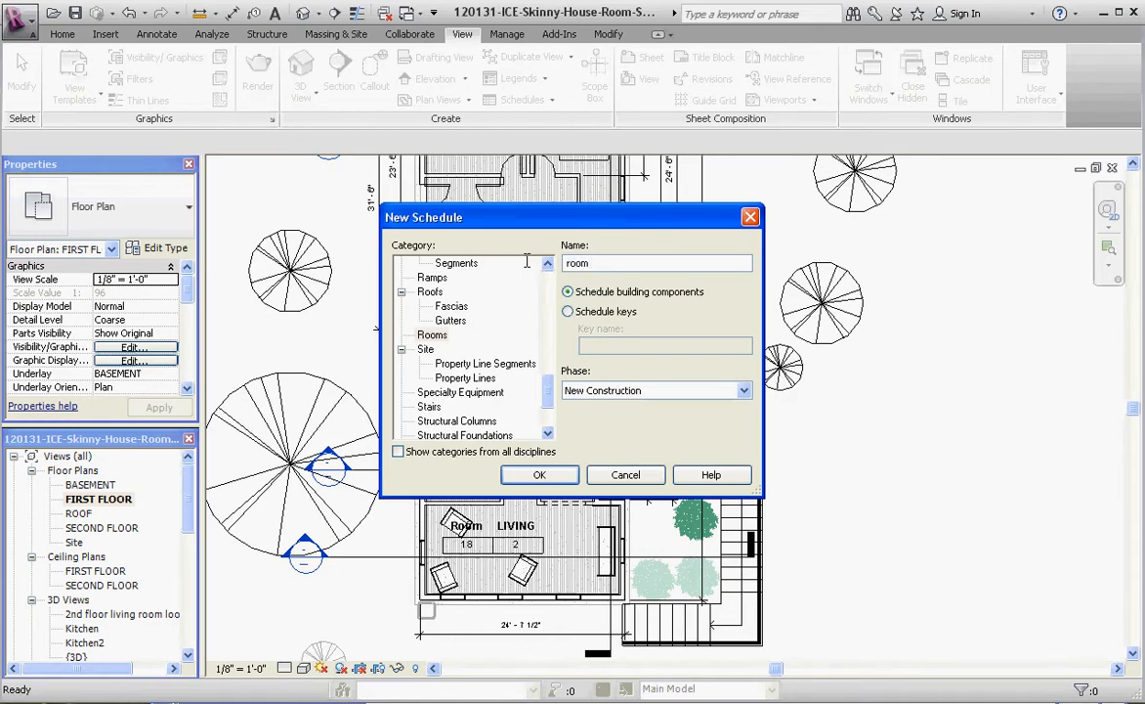
key("BackSpace")
key("BackSpace")
key("BackSpace")
key("BackSpace")
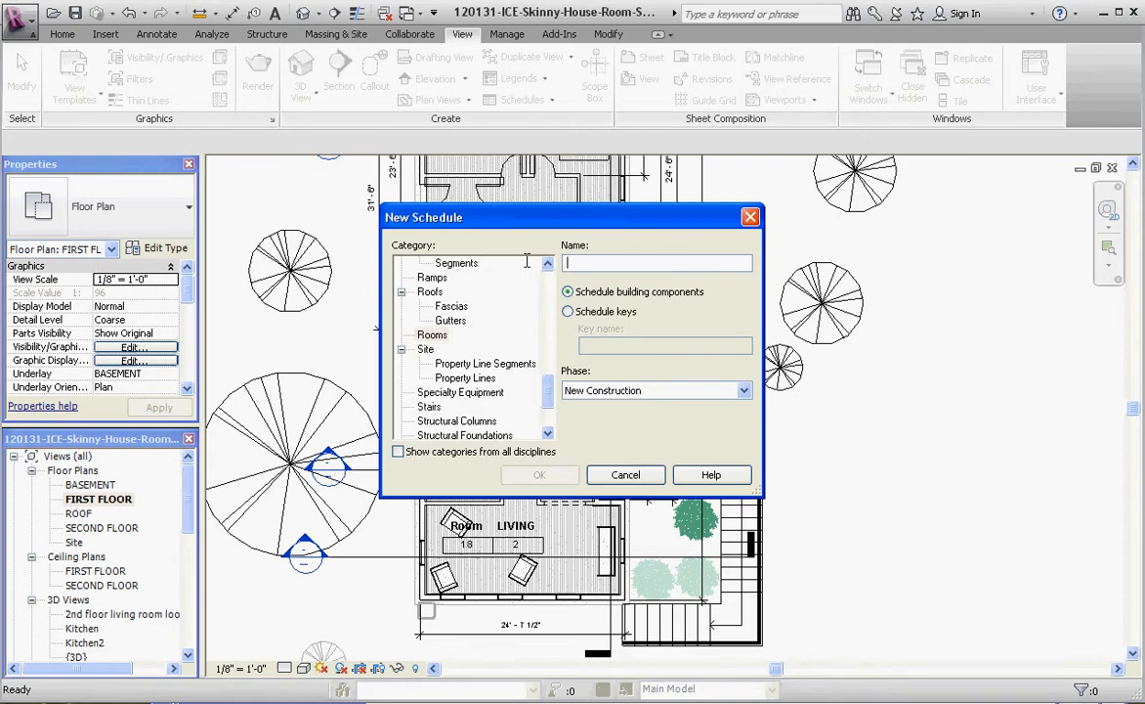
type("ROOM SCHEDLUE")
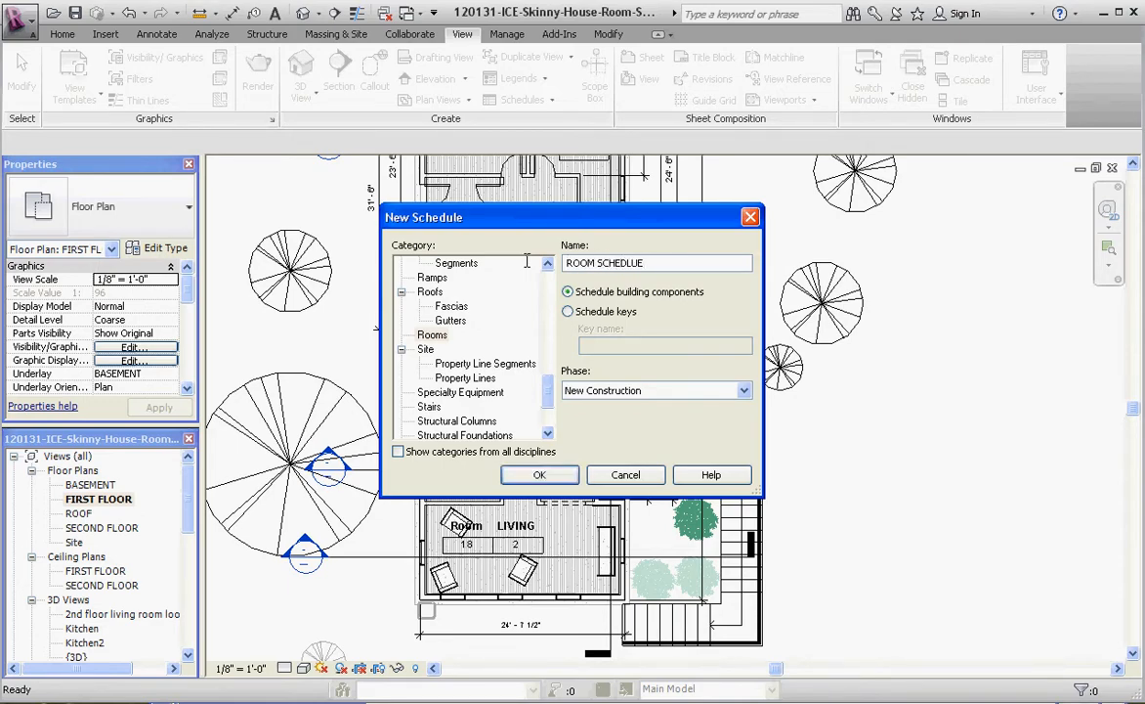
key("BackSpace")
key("BackSpace")
key("BackSpace")
type("ULE")
left_click(540, 475)
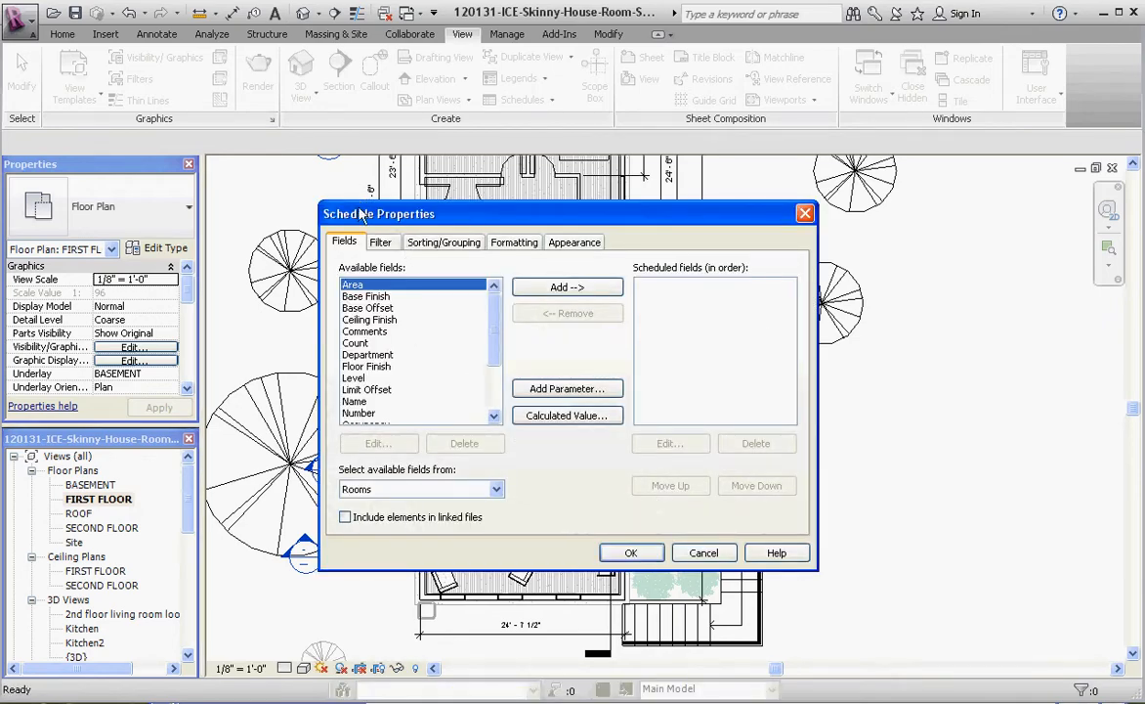
Step: Add the Area, Base Finish, Ceiling Finish, Department and Floor Finish fields to the room schedule
left_click_drag(449, 219, 494, 221)
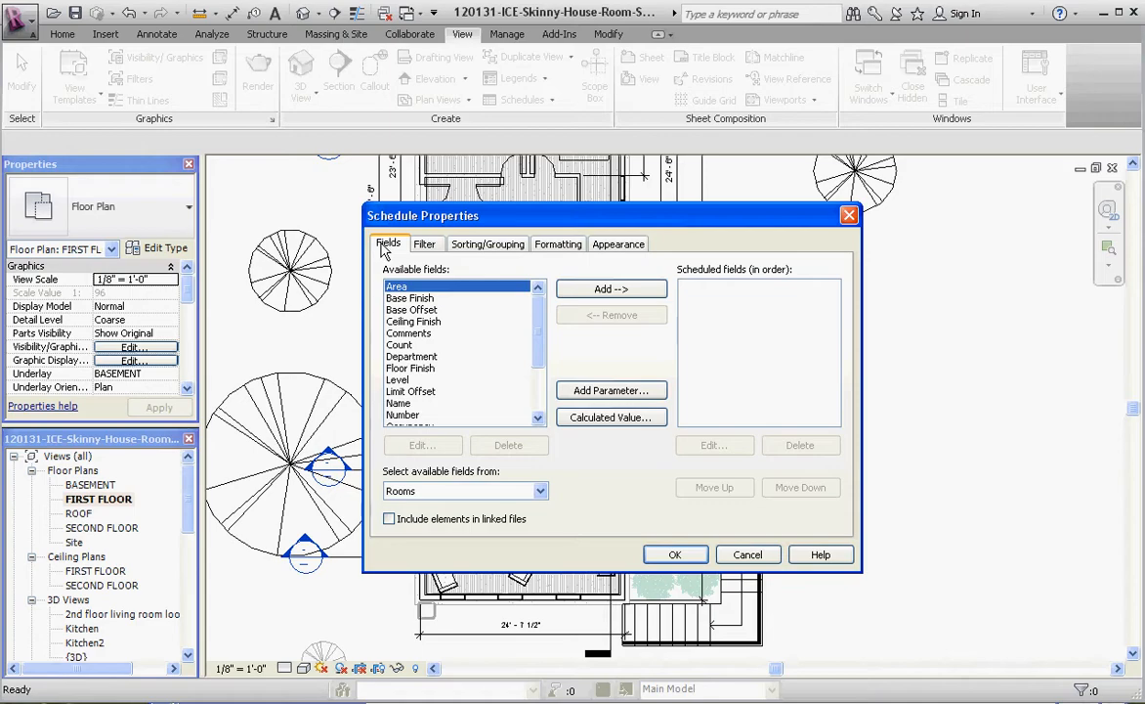
left_click(609, 289)
left_click(609, 289)
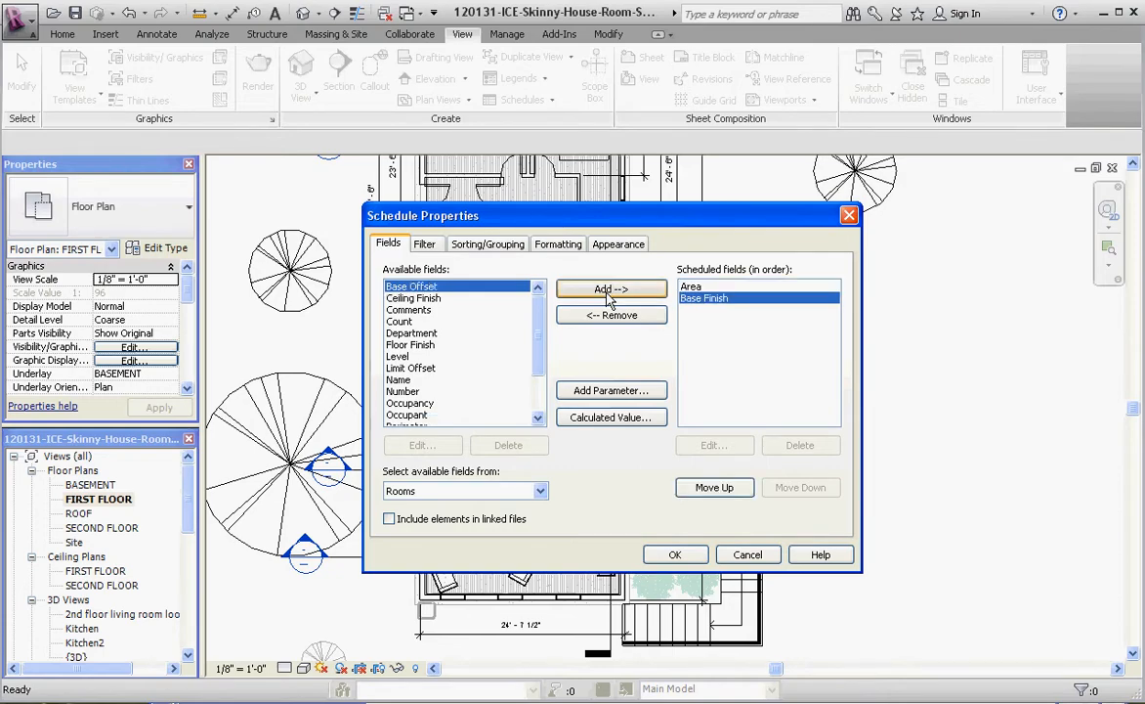
left_click(405, 298)
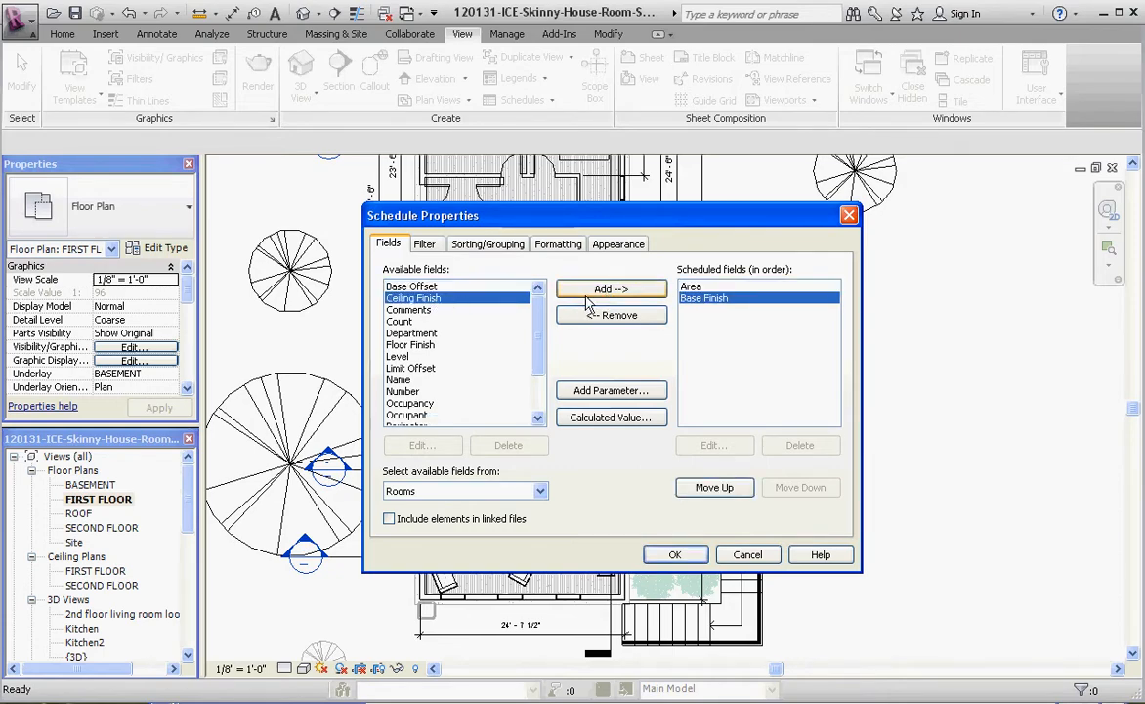
left_click(614, 289)
left_click(411, 320)
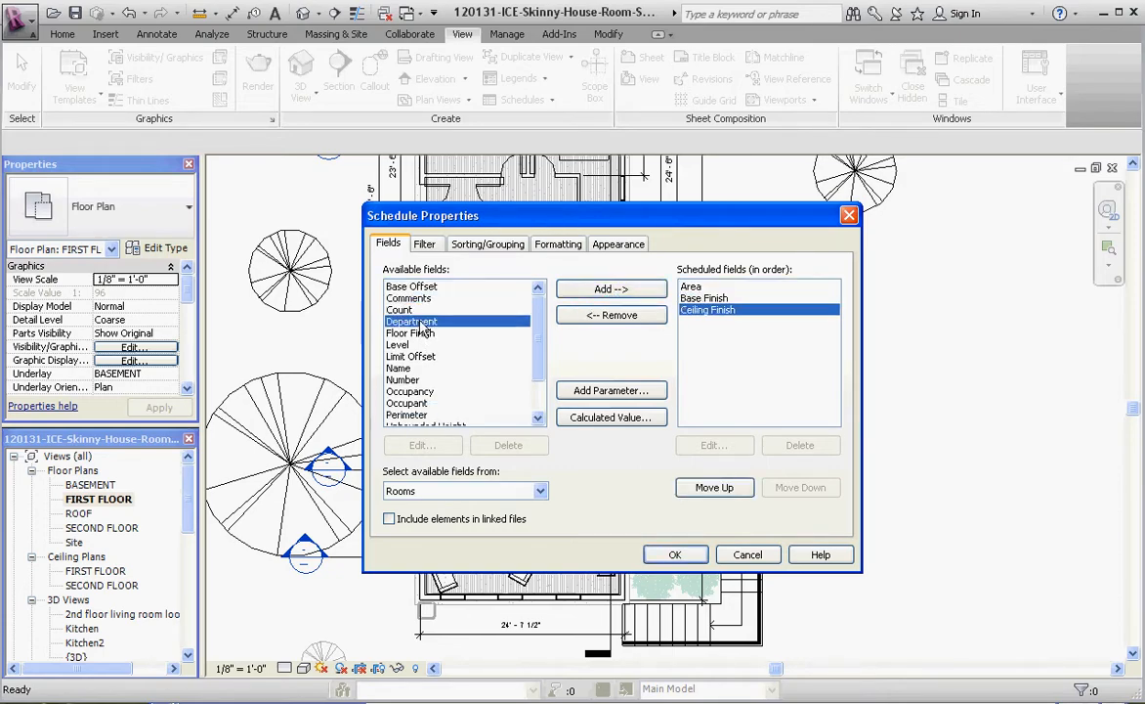
left_click(616, 291)
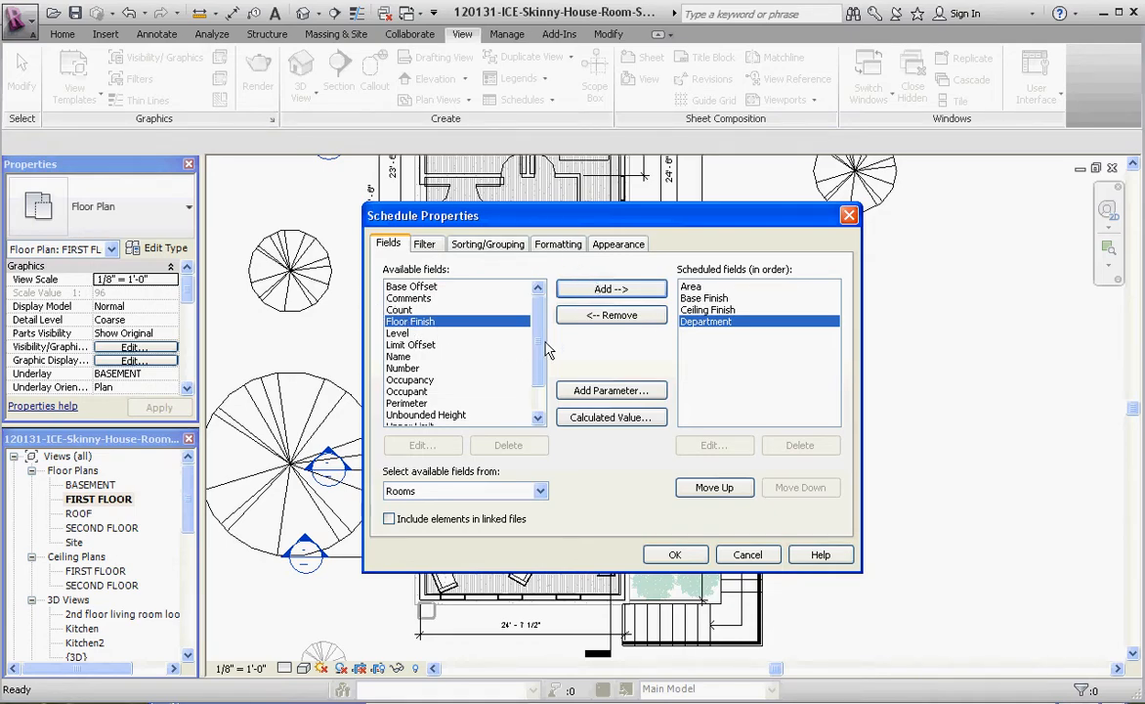
left_click(640, 290)
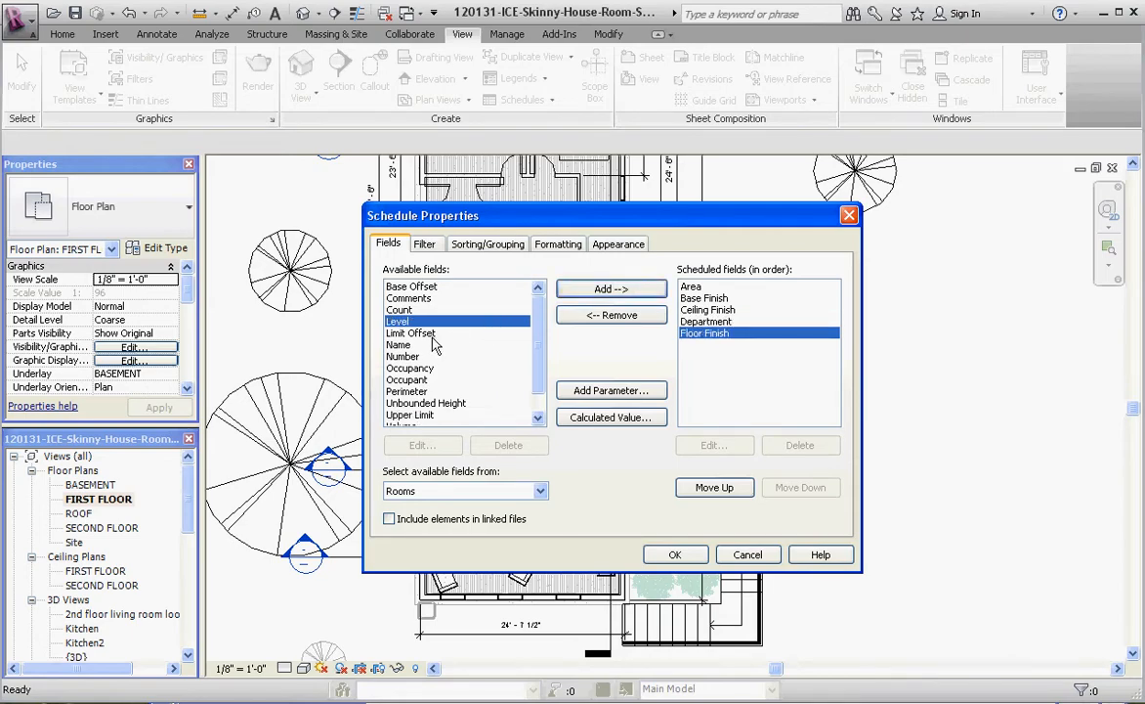
Step: Add the Name, Number, Perimeter and Wall Finish fields to the room schedule
left_click(398, 345)
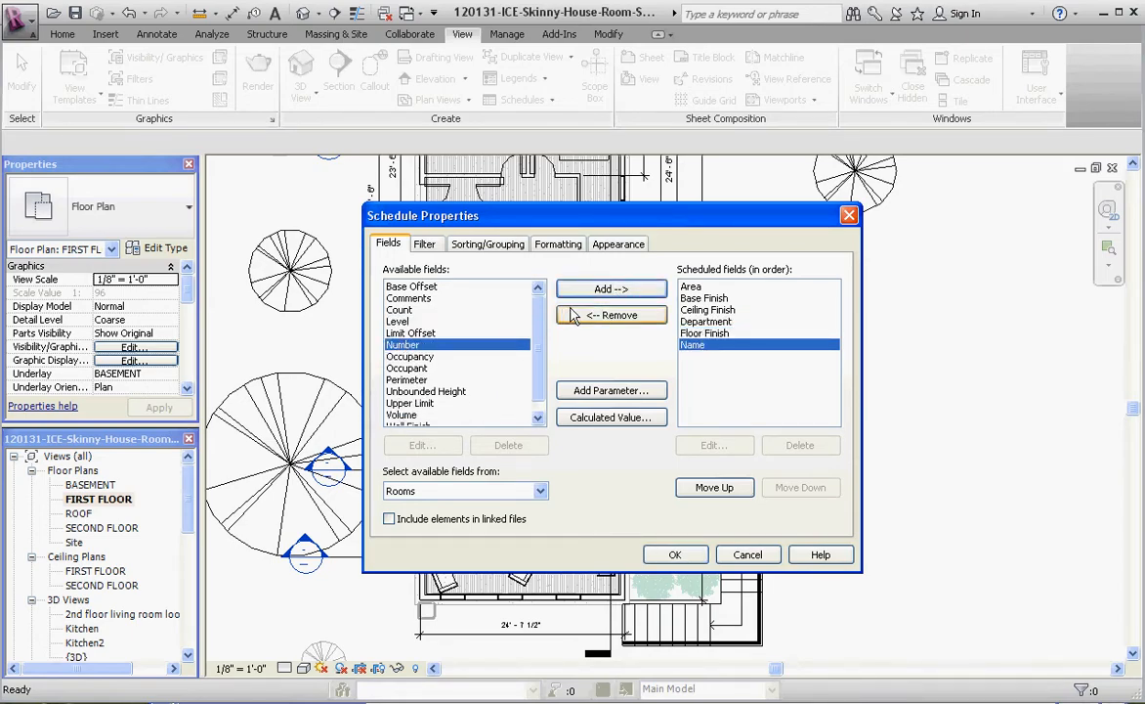
left_click(606, 288)
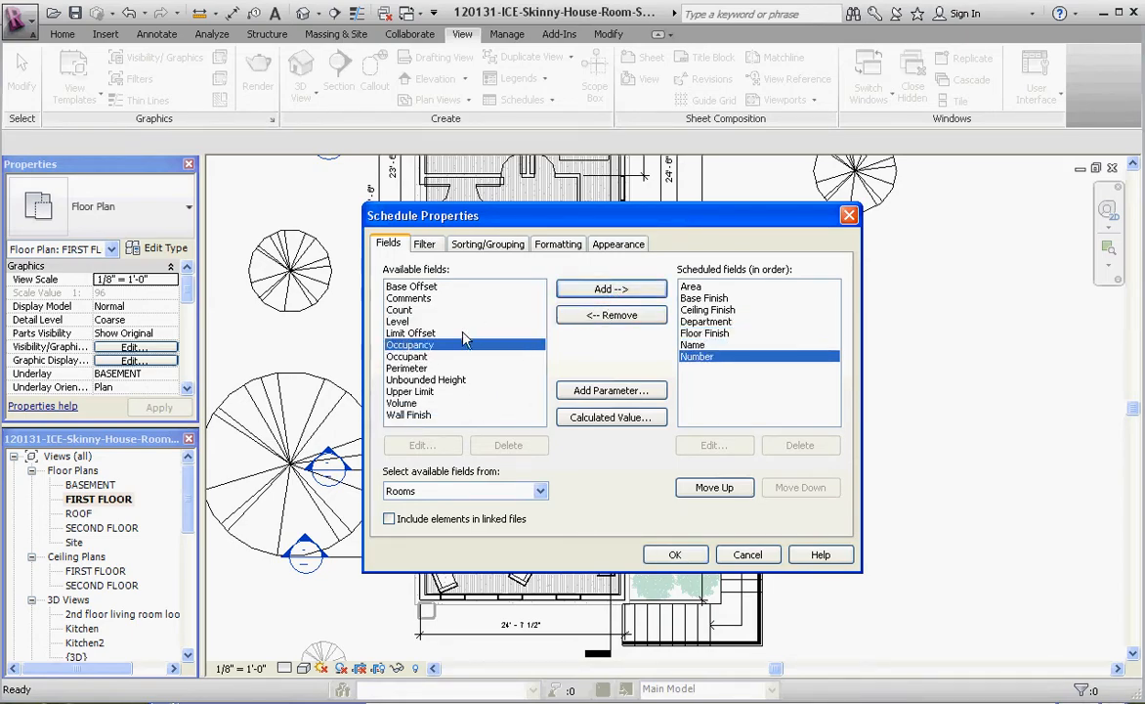
left_click(407, 367)
left_click(611, 289)
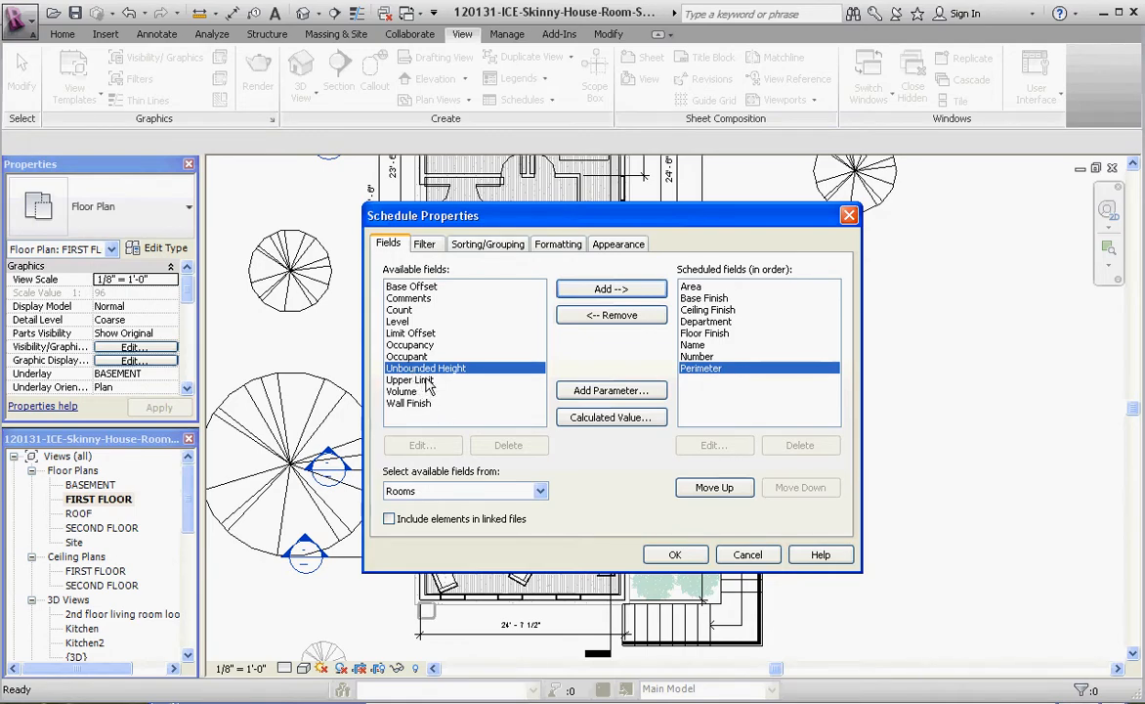
left_click(415, 403)
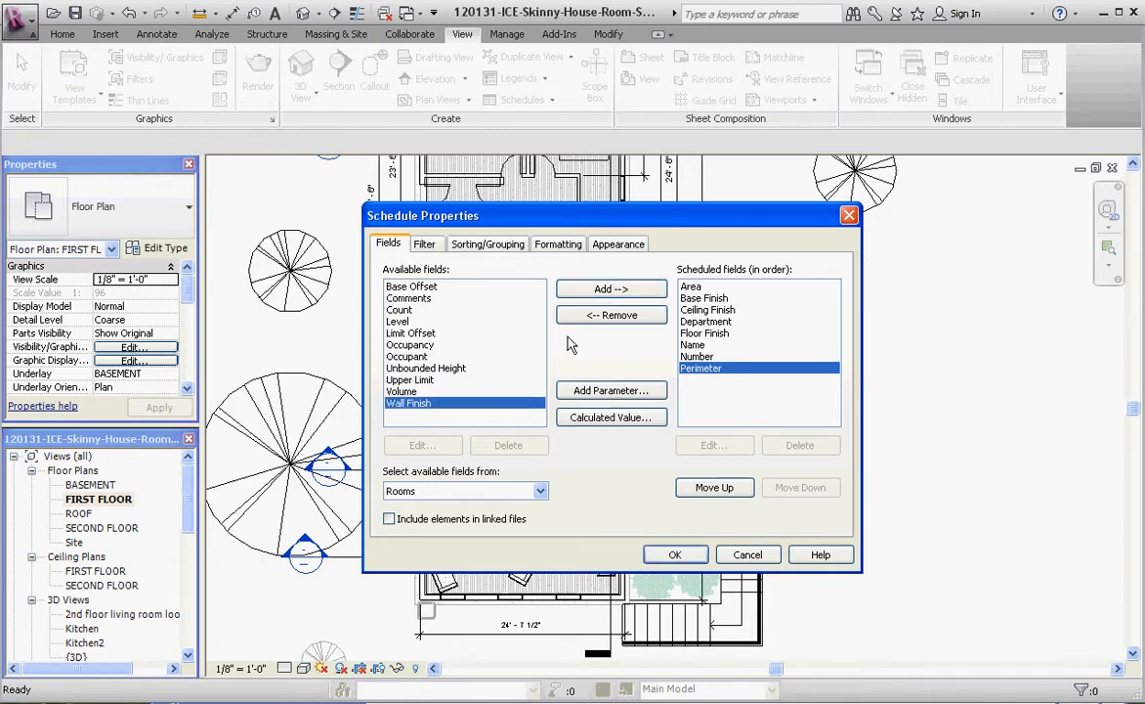
left_click(608, 291)
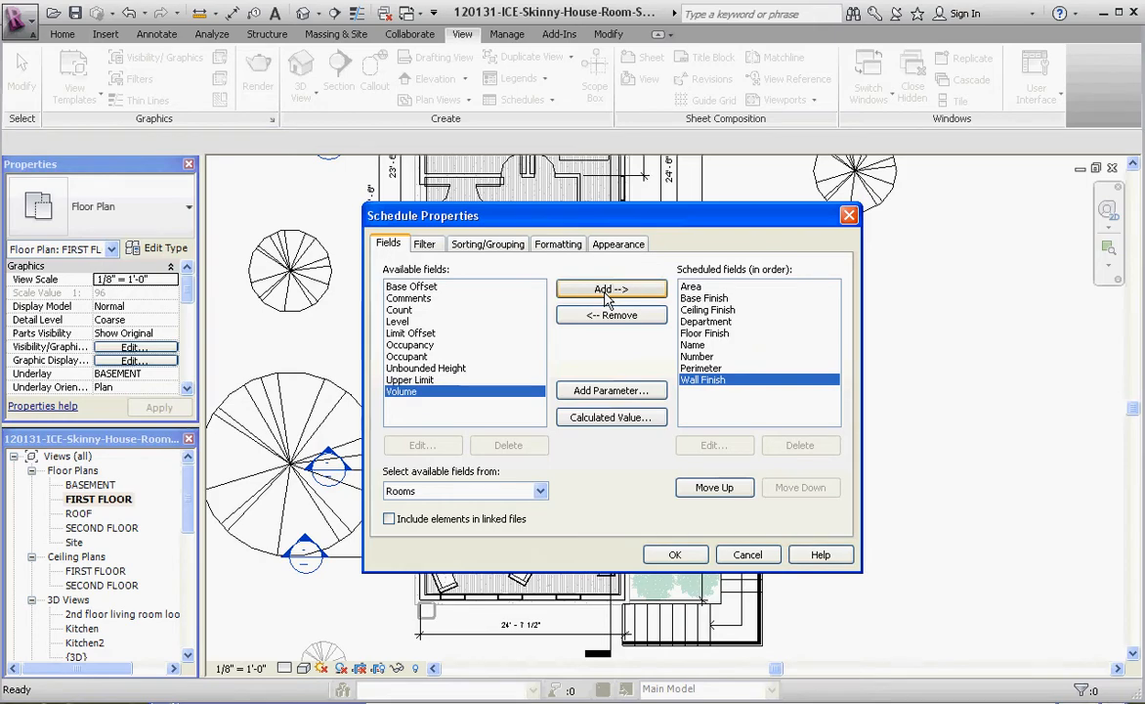
Step: Move the Area field to the end of the scheduled fields, after Wall Finish
left_click(691, 286)
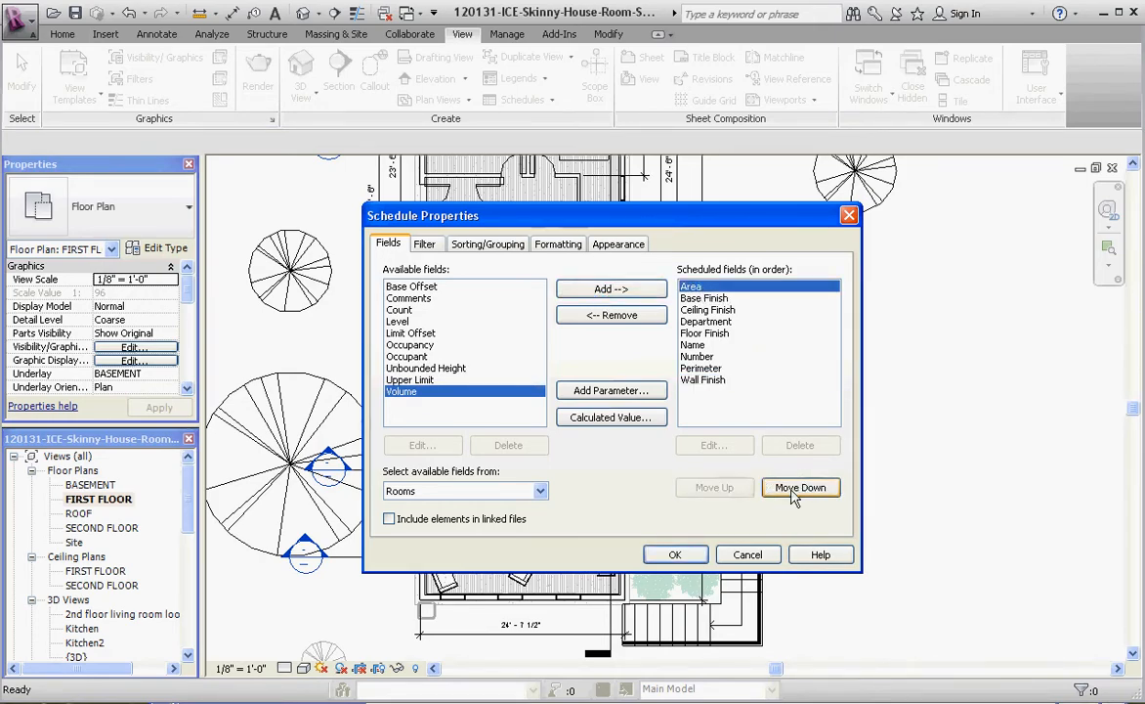
left_click(798, 487)
left_click(798, 487)
left_click(797, 486)
left_click(798, 487)
left_click(797, 486)
left_click(798, 487)
left_click(797, 487)
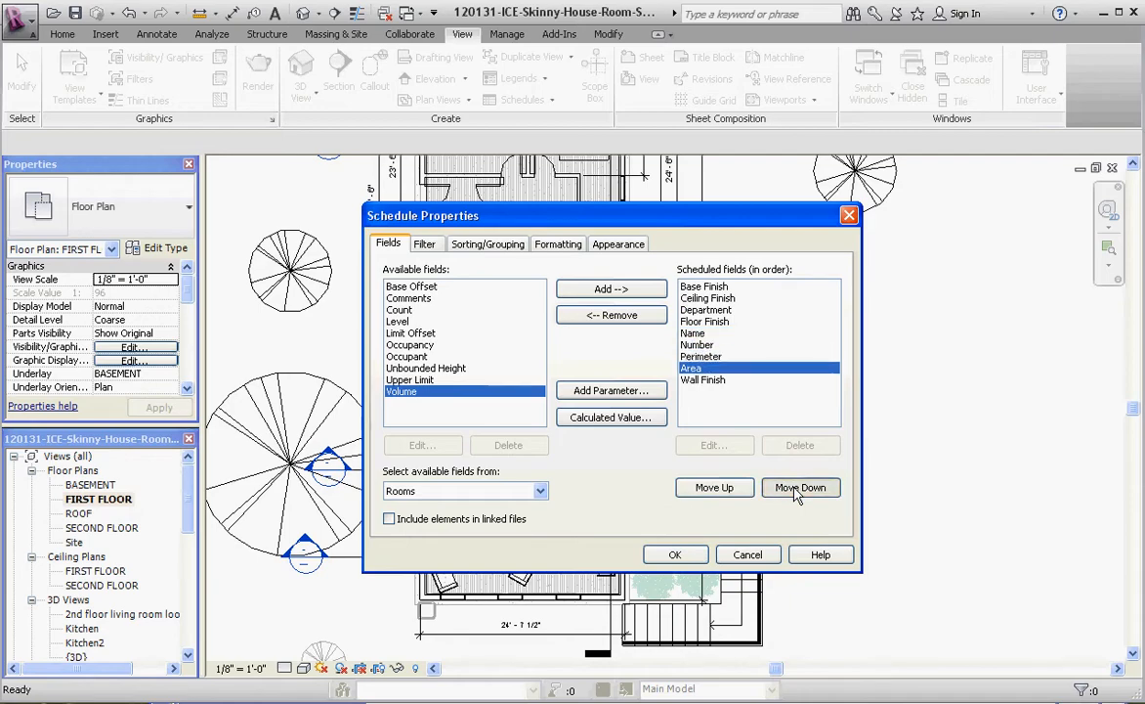
left_click(798, 487)
Step: Move the Number field to the start of the scheduled fields, above Base Finish
left_click(697, 344)
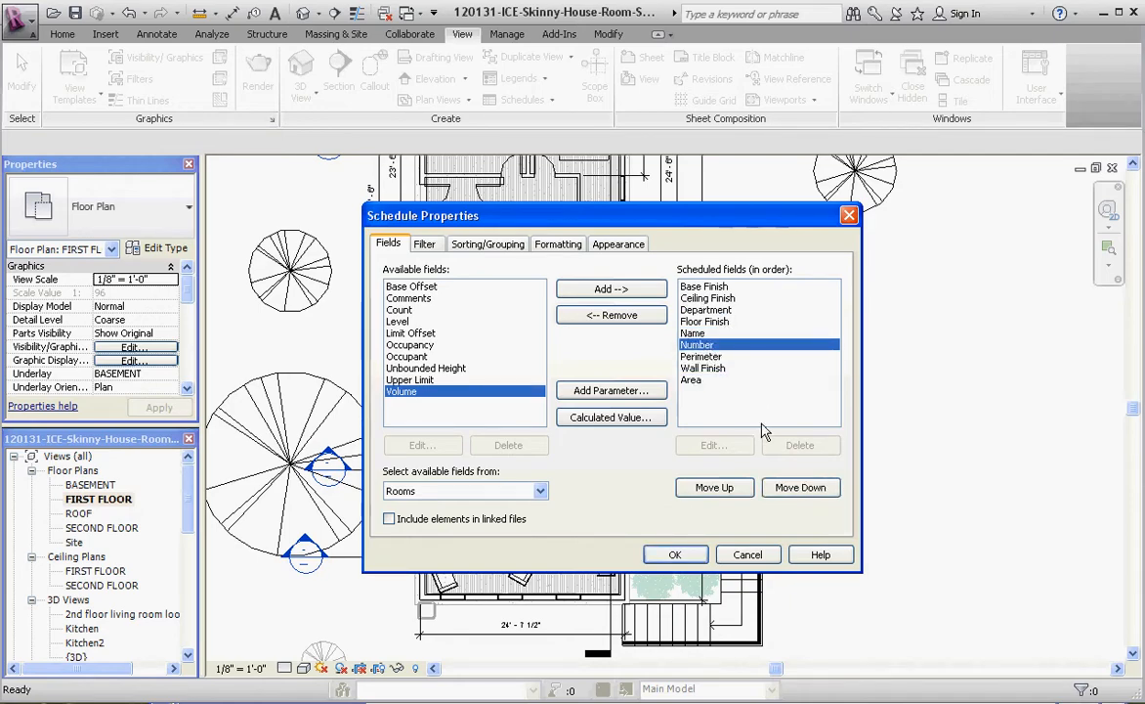
left_click(728, 487)
left_click(728, 488)
left_click(728, 488)
left_click(728, 488)
left_click(728, 488)
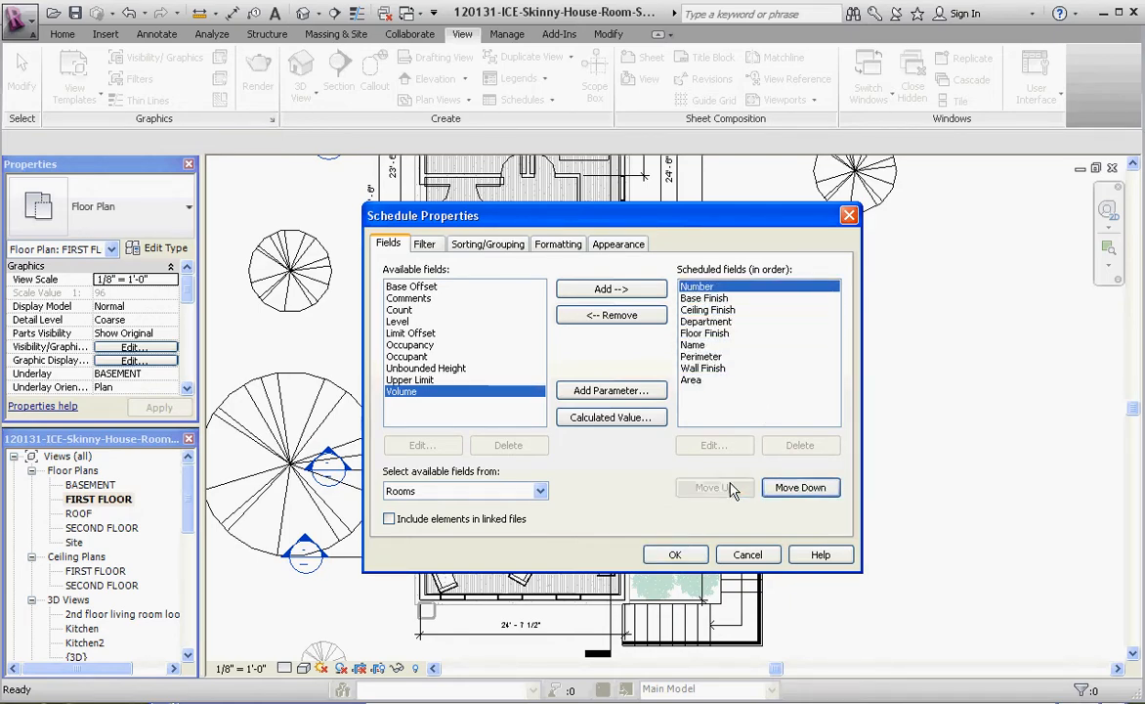
Step: Move the Name field above Number so it comes first in the scheduled fields
left_click(692, 345)
left_click(730, 486)
left_click(731, 486)
left_click(731, 487)
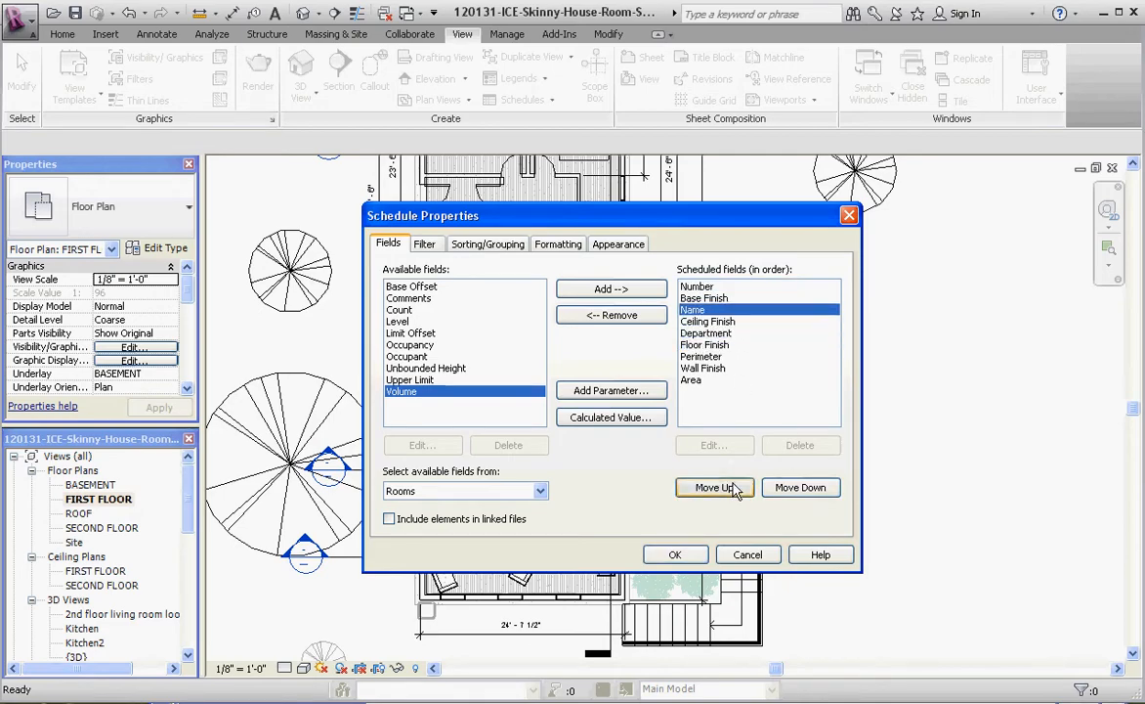
left_click(731, 486)
left_click(731, 487)
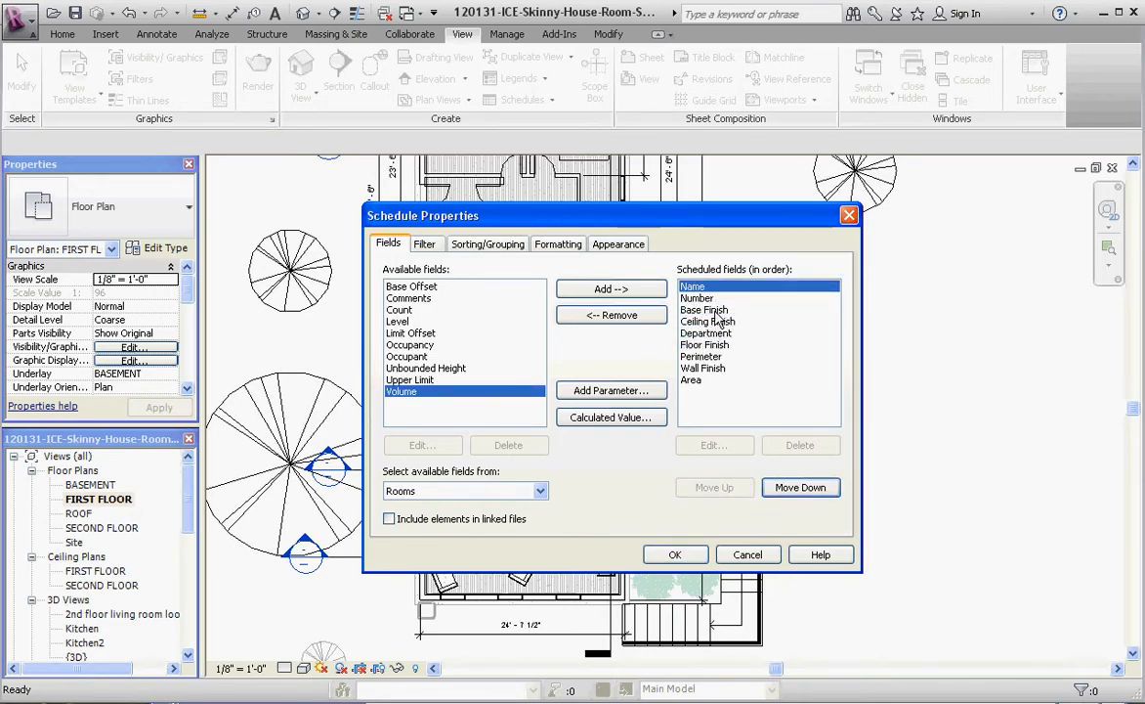
Step: Move the Floor Finish field directly after Number in the scheduled fields
left_click(703, 345)
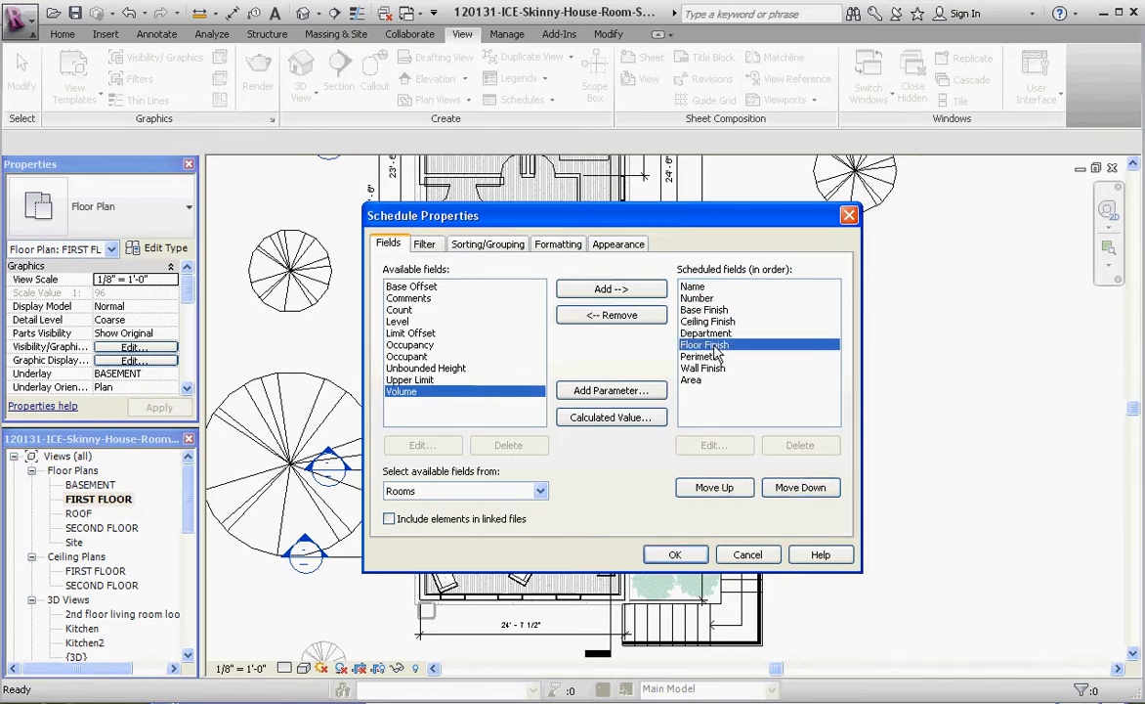
left_click(727, 488)
left_click(727, 488)
left_click(727, 488)
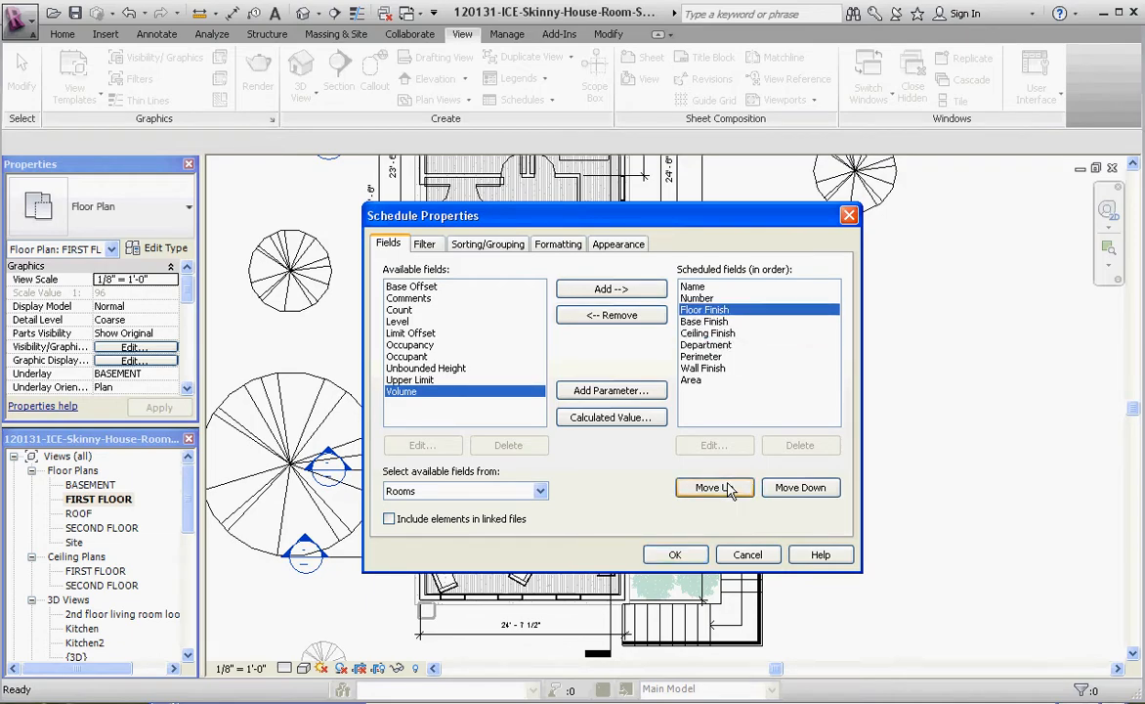
Step: Move the Wall Finish field directly after Floor Finish in the scheduled fields
left_click(709, 368)
left_click(719, 487)
left_click(719, 488)
left_click(720, 488)
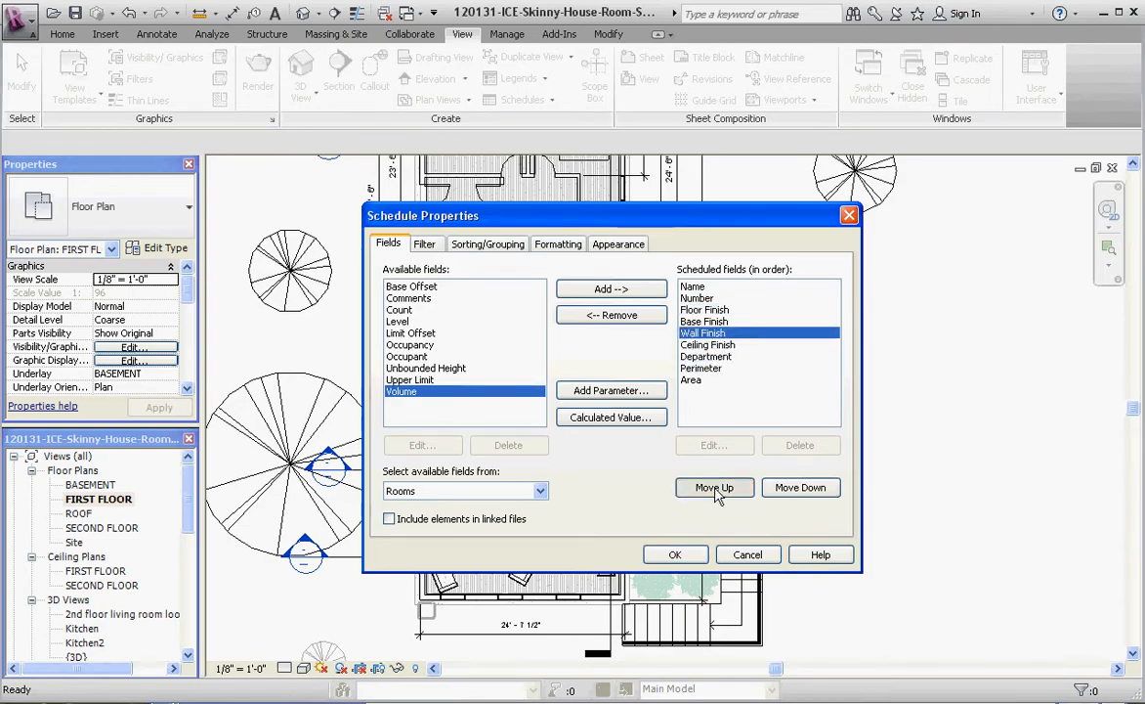
left_click(719, 488)
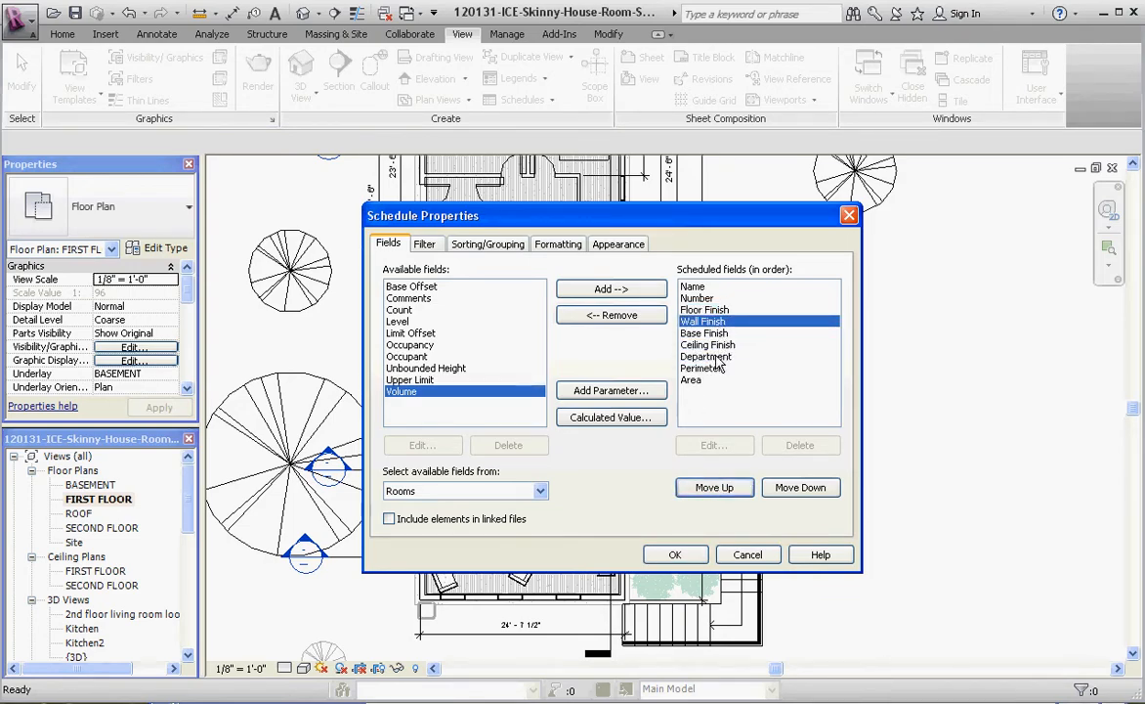
Step: Move the Department field to the end of the scheduled fields, after Area
left_click(706, 357)
left_click(803, 487)
left_click(804, 488)
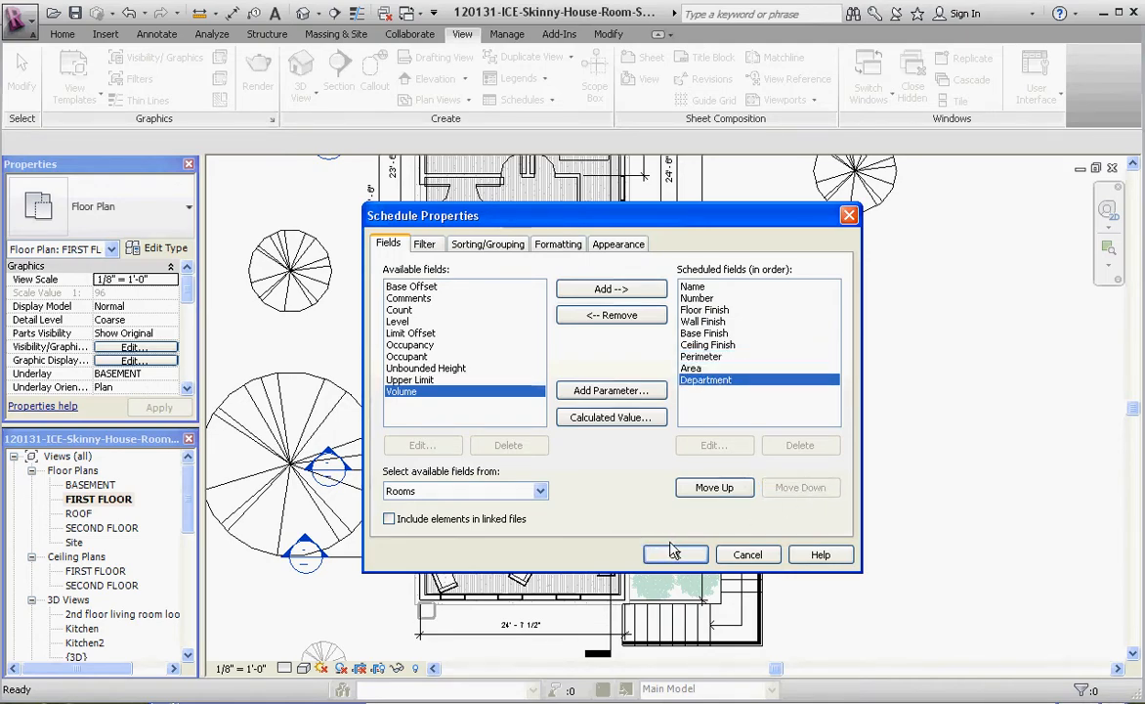
Step: Sort the room schedule by Number in ascending order
left_click(426, 244)
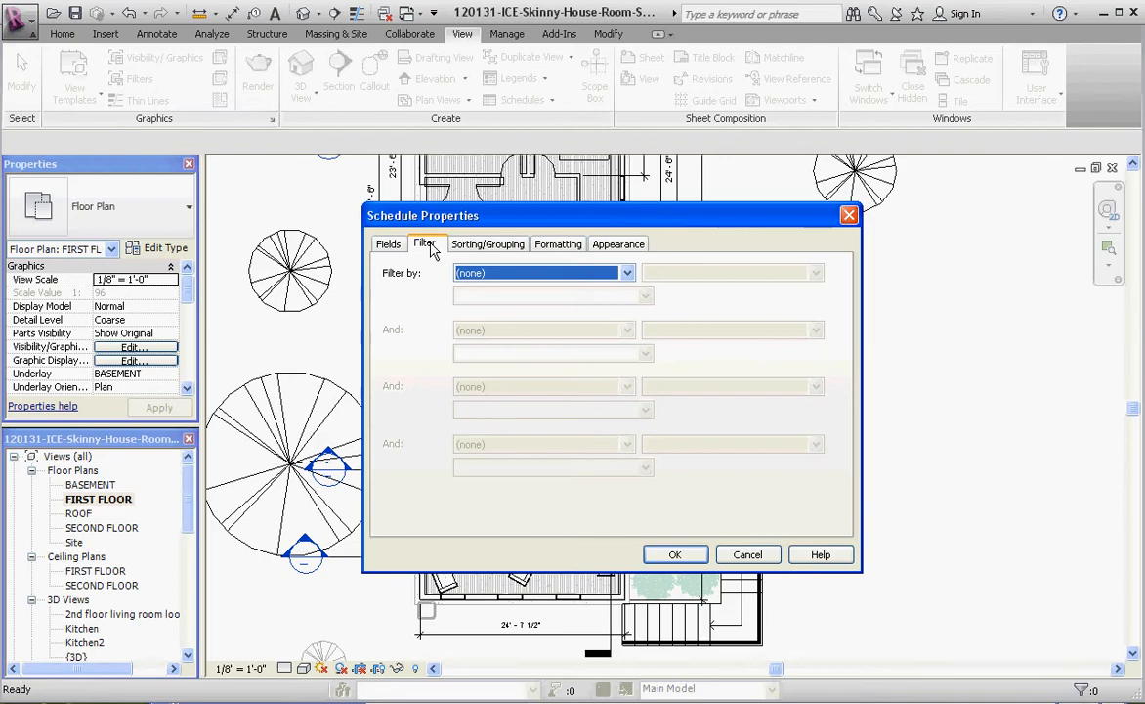
left_click(481, 245)
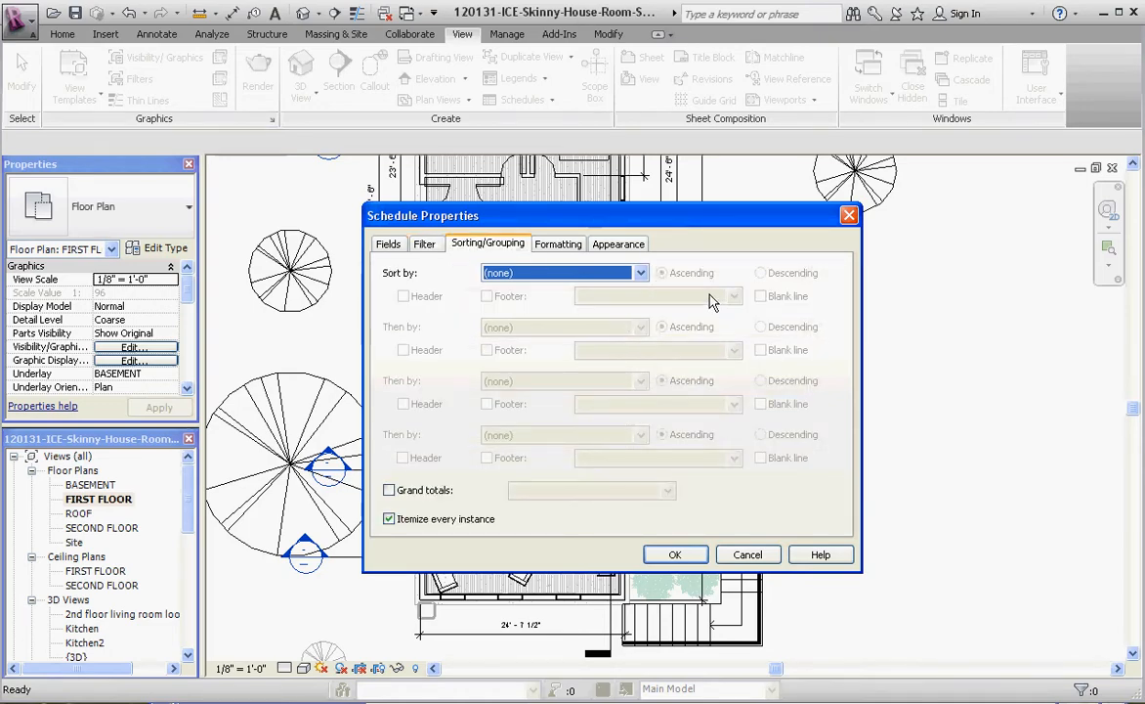
left_click(591, 273)
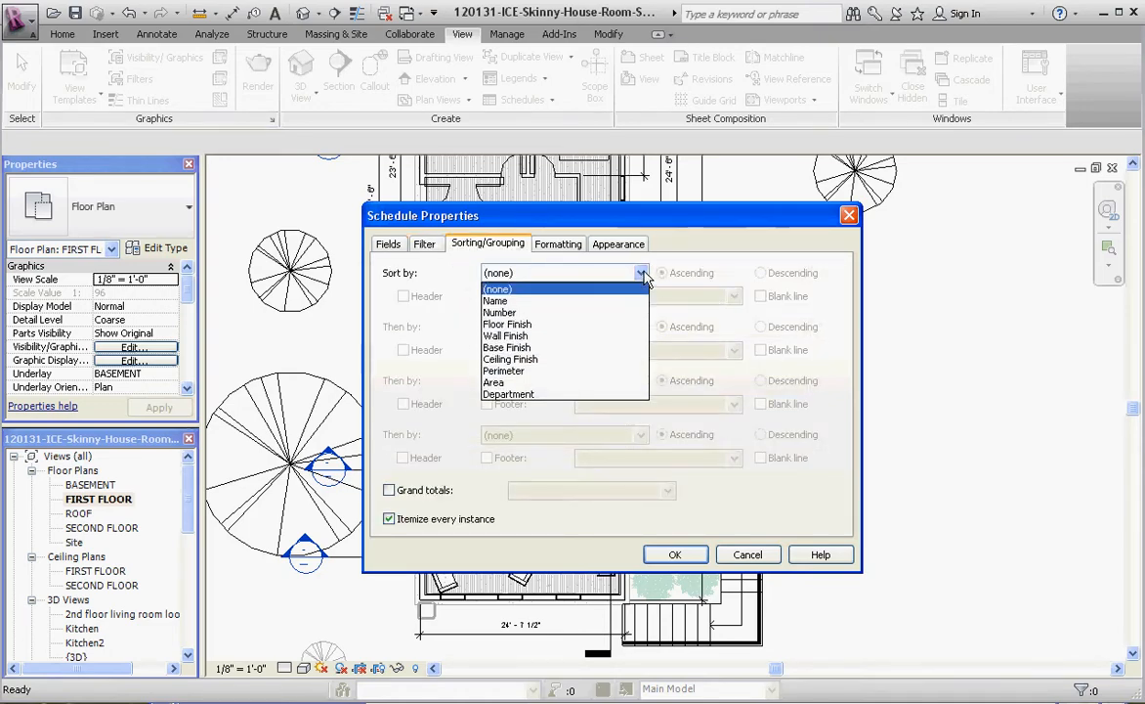
left_click(537, 313)
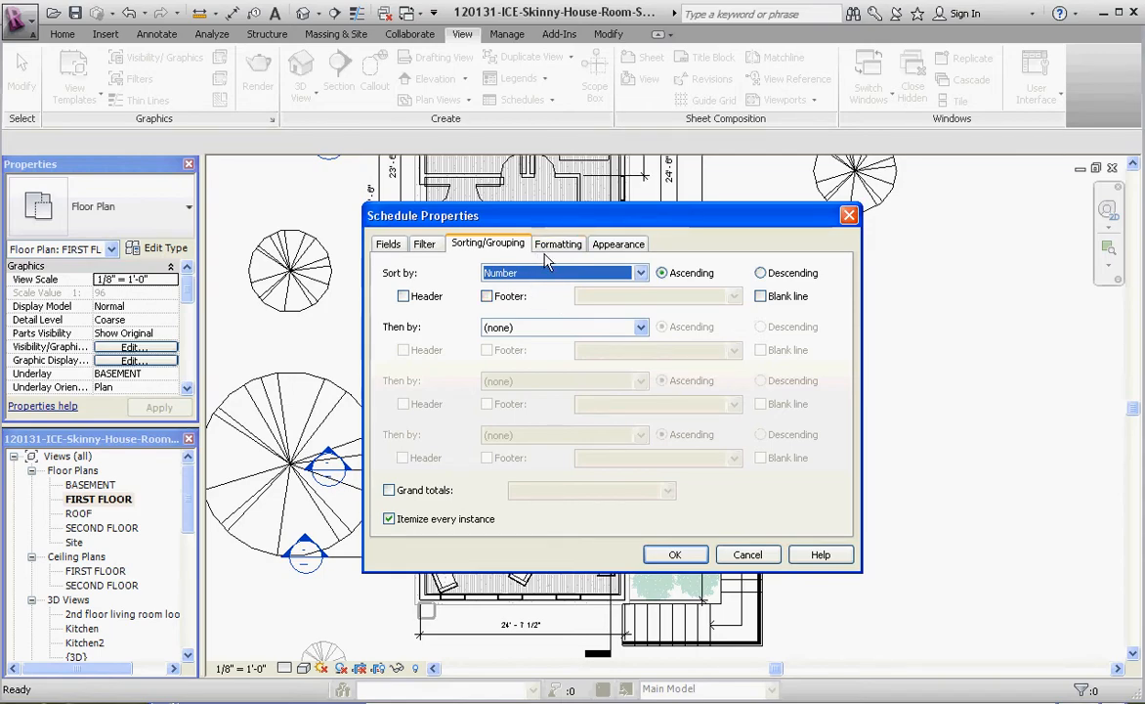
Step: Format the Number field with the heading NUMBER and Center alignment
left_click(555, 249)
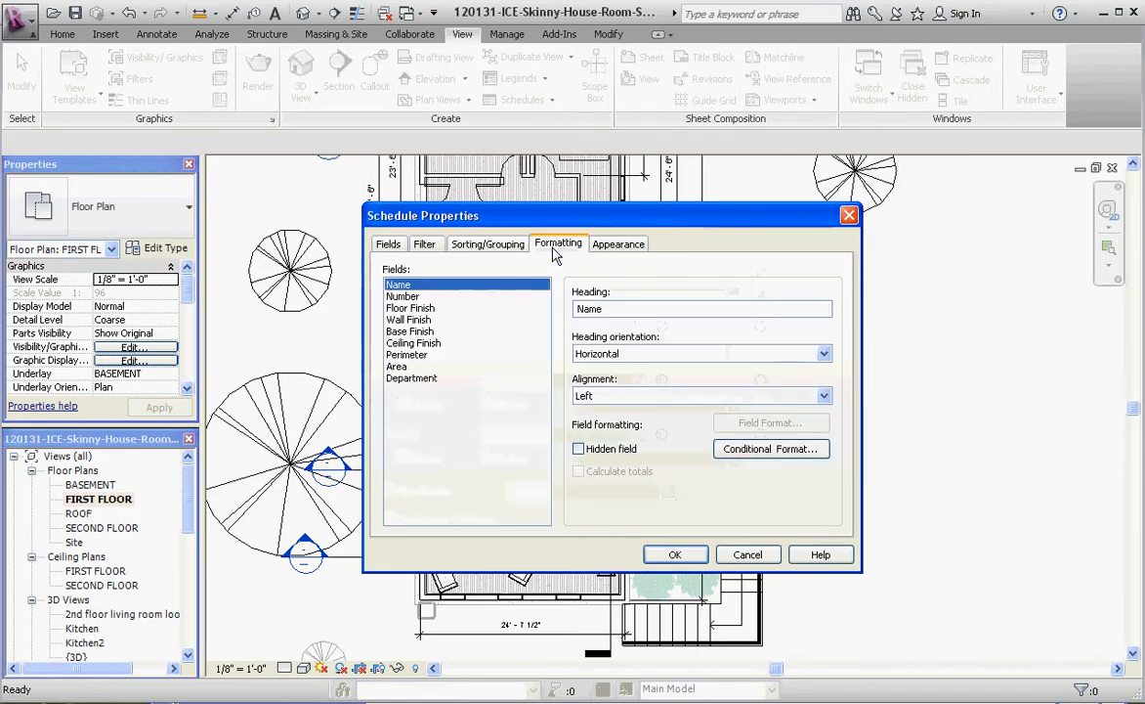
left_click(405, 297)
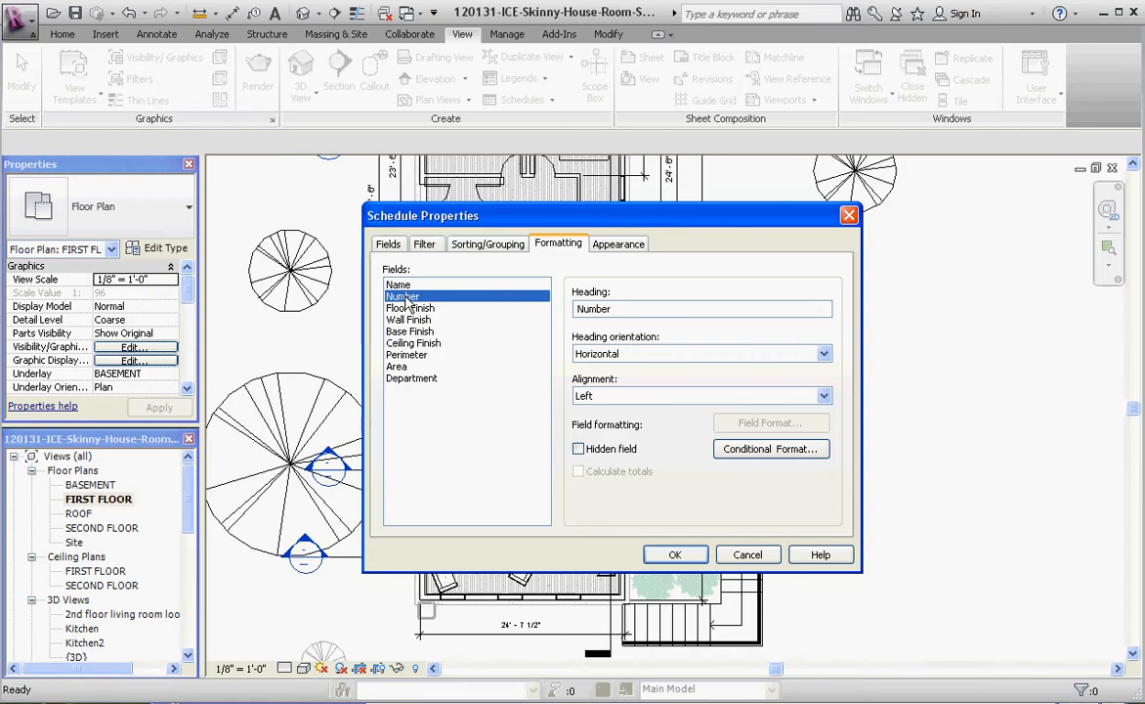
double_click(623, 308)
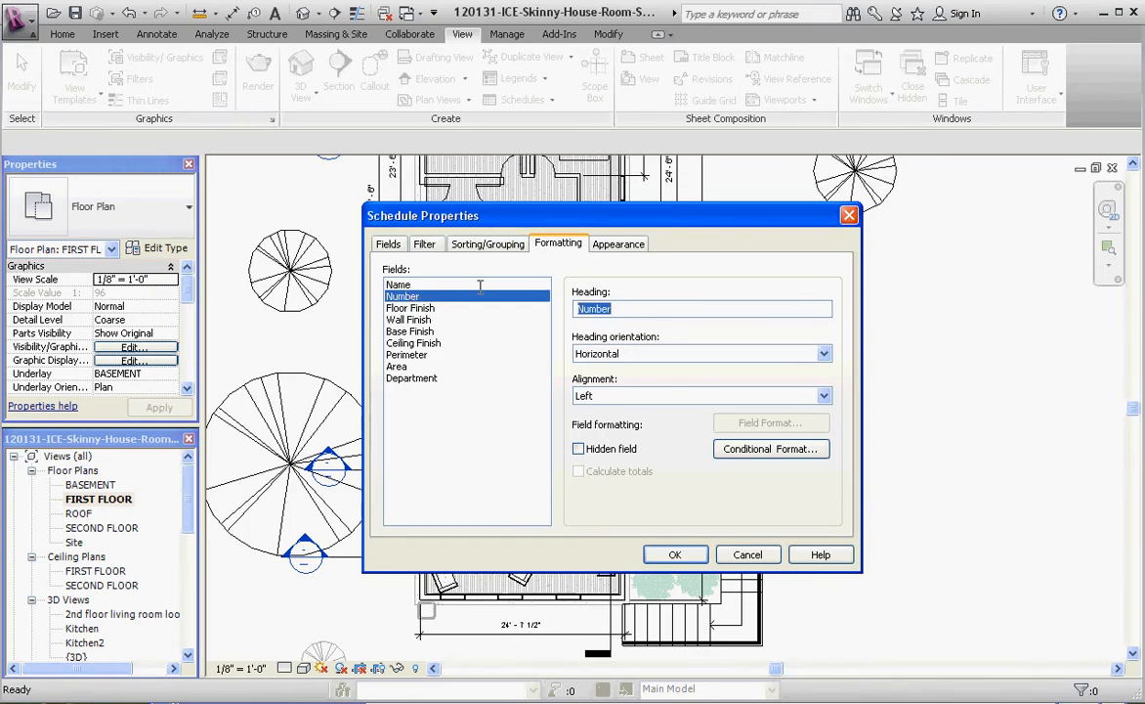
type("NUMBER")
left_click(624, 399)
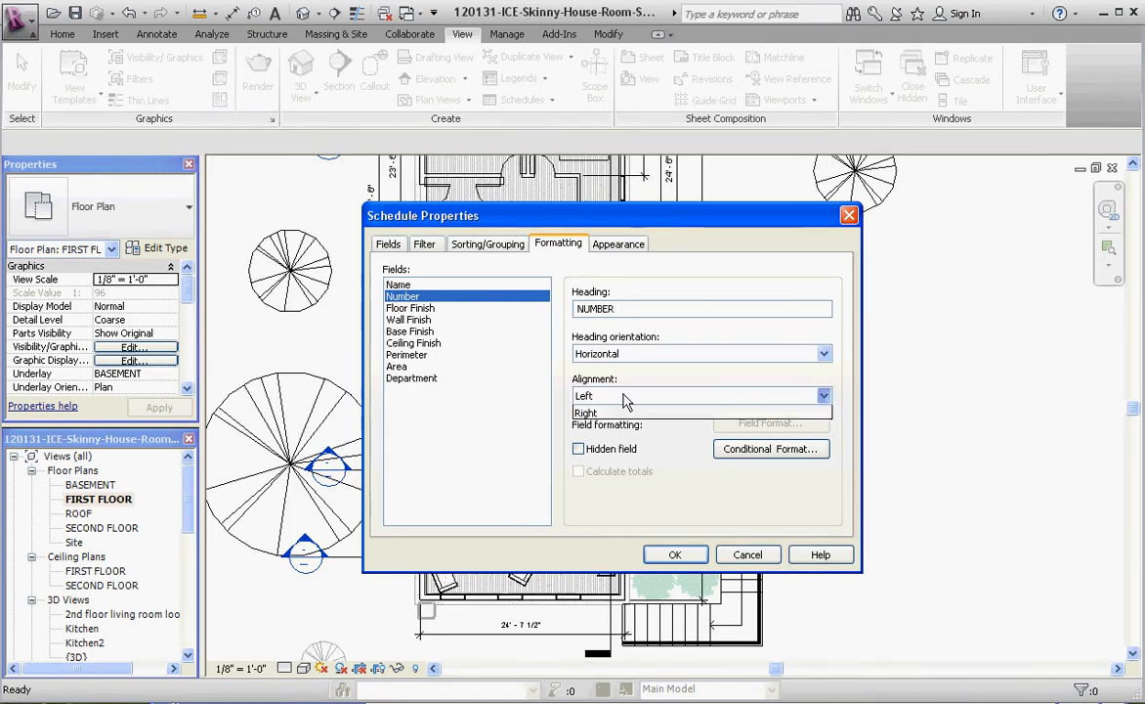
left_click(625, 423)
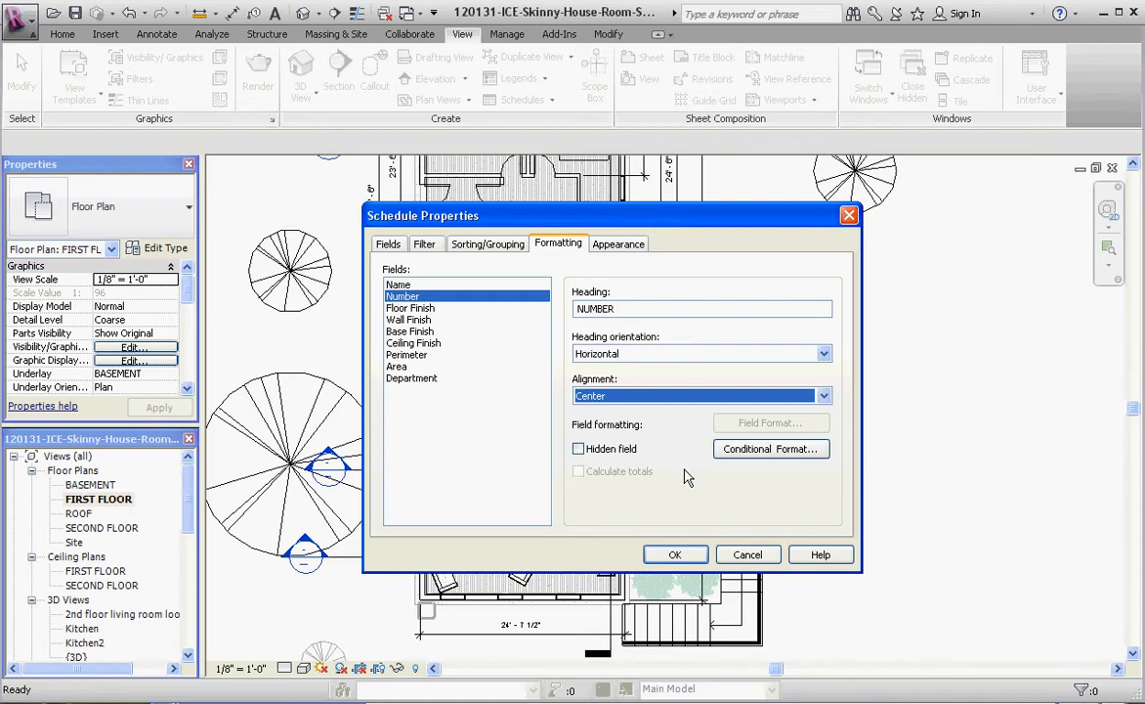
Step: Turn off the blank row before data in the schedule's appearance settings and create the room schedule
left_click(630, 252)
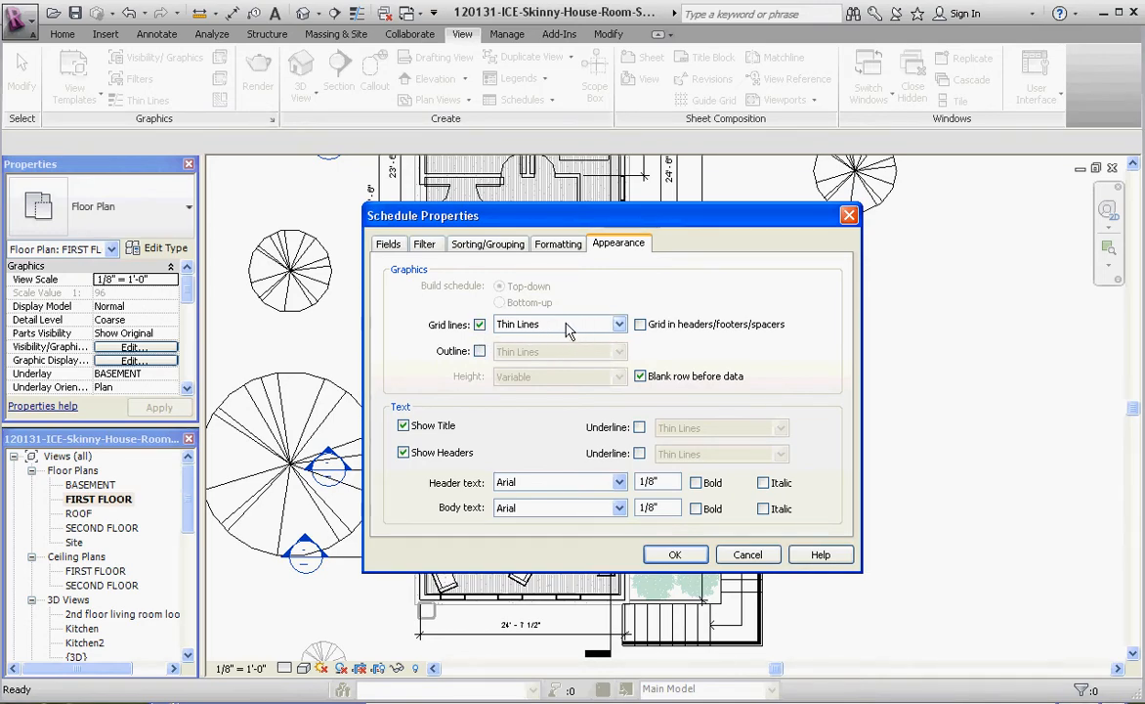
left_click(620, 324)
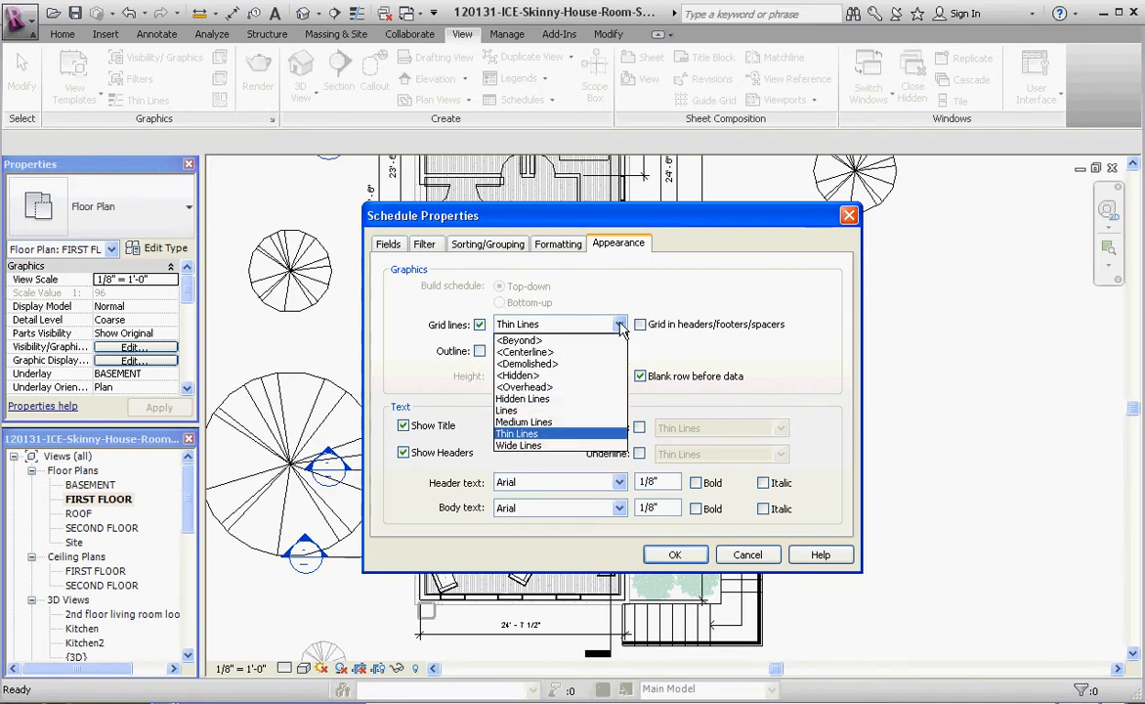
left_click(619, 324)
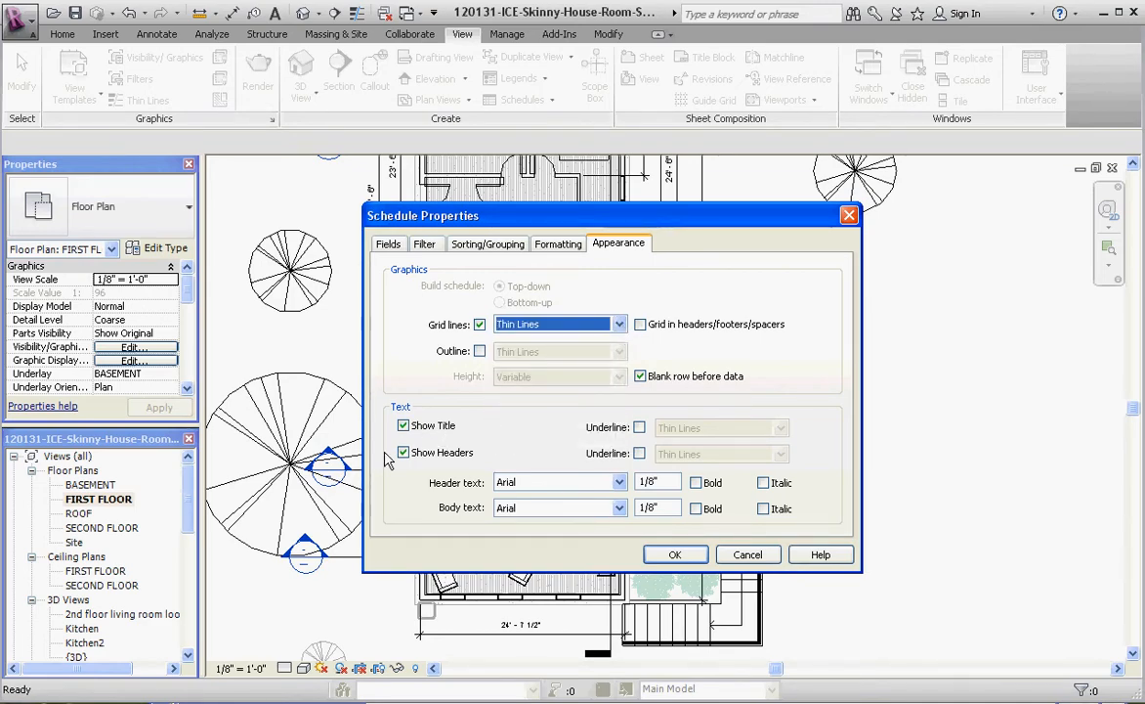
left_click(640, 377)
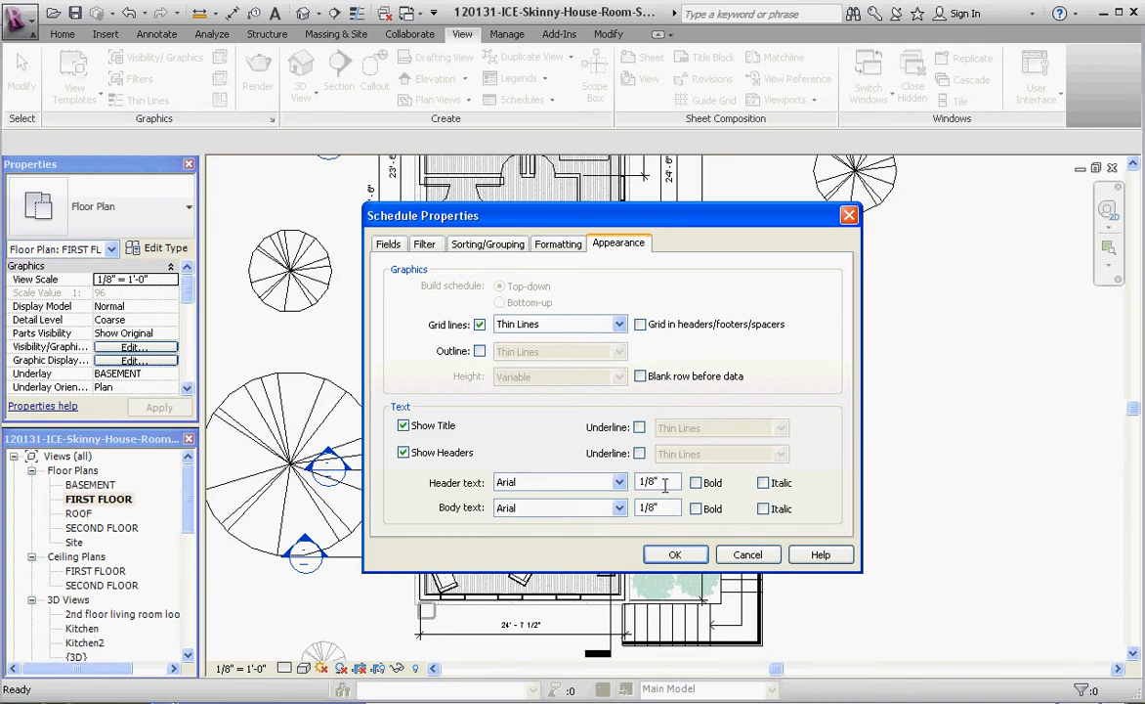
left_click(672, 555)
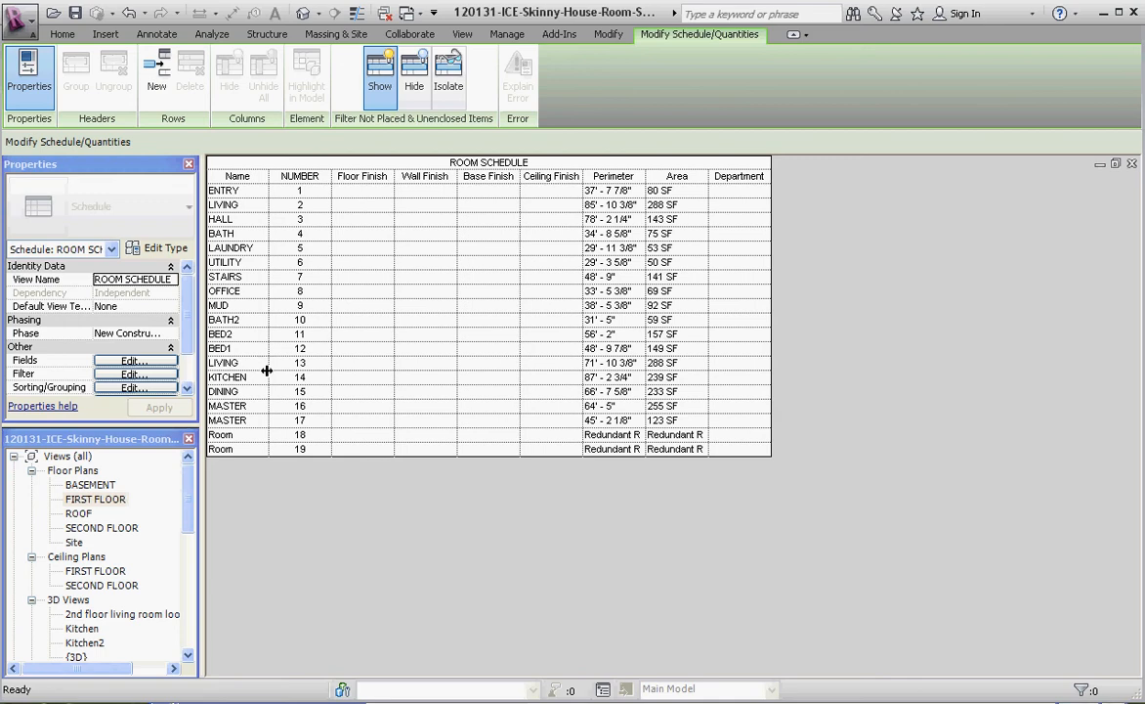
Step: Turn on the blank row before data in the room schedule's appearance to compare the layout, and switch it off again
scroll(186, 370, "down", 2)
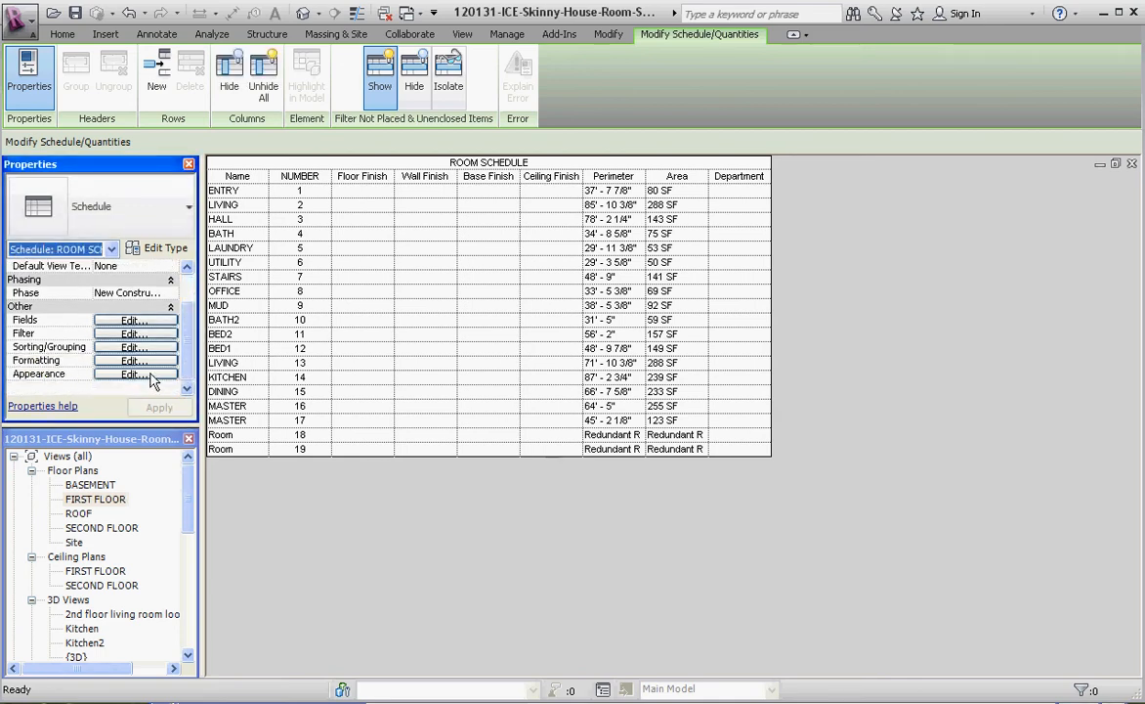
left_click(136, 374)
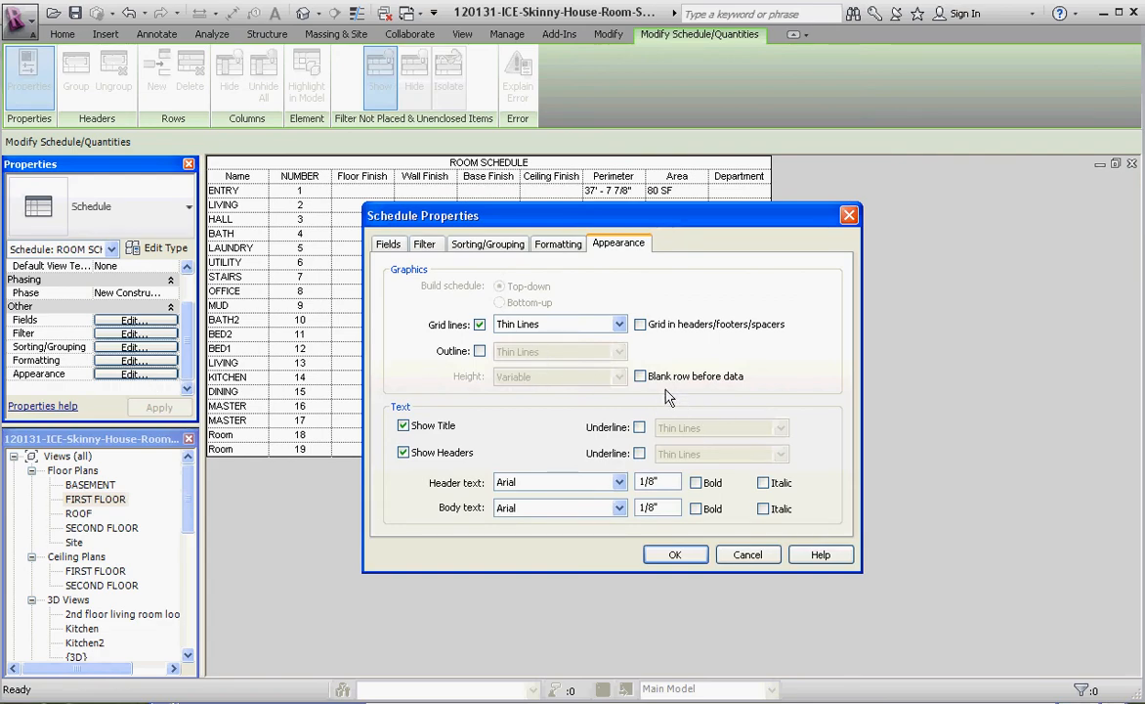
left_click(641, 376)
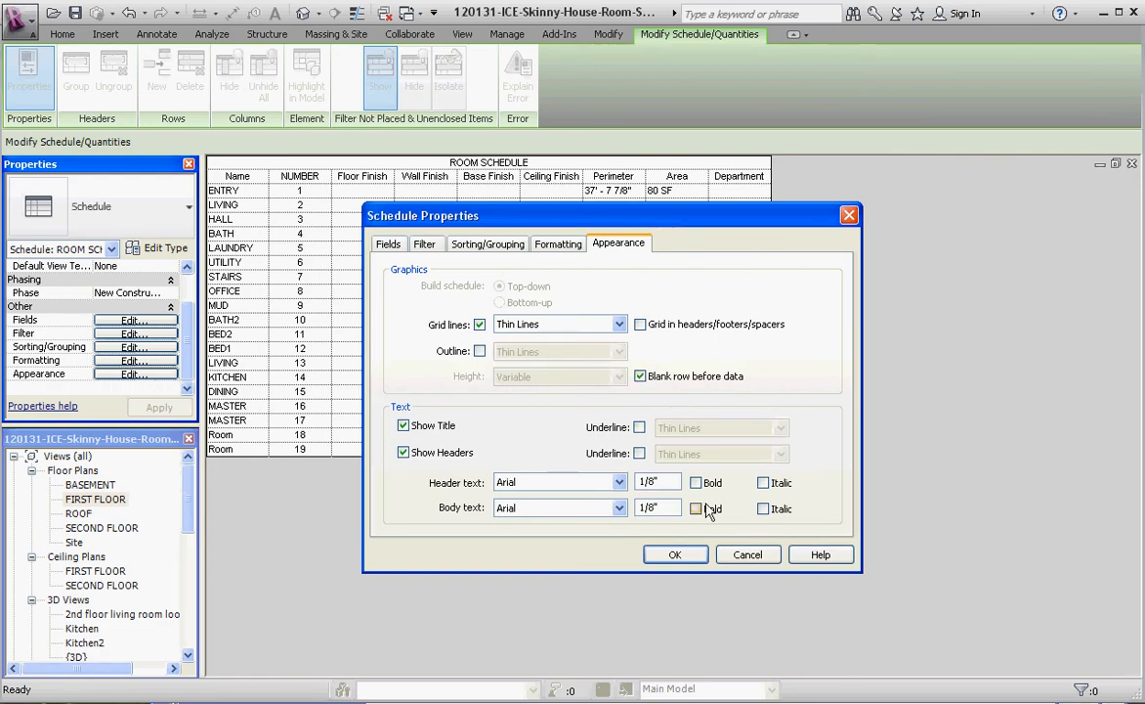
left_click(674, 555)
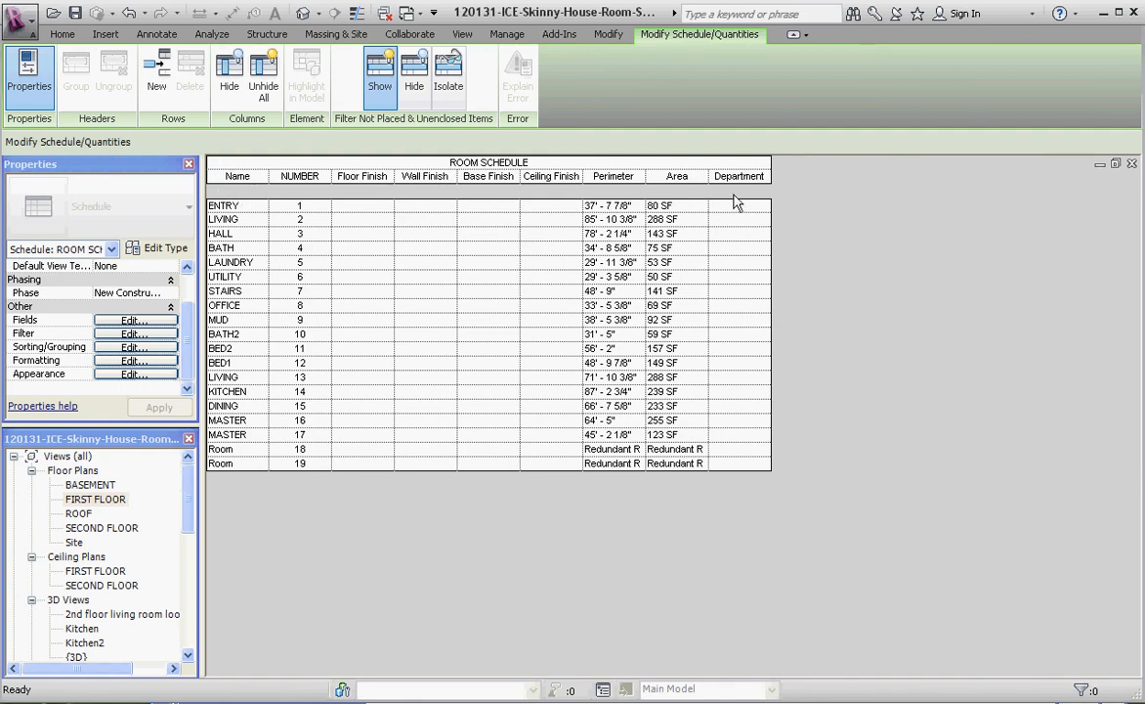
left_click(135, 375)
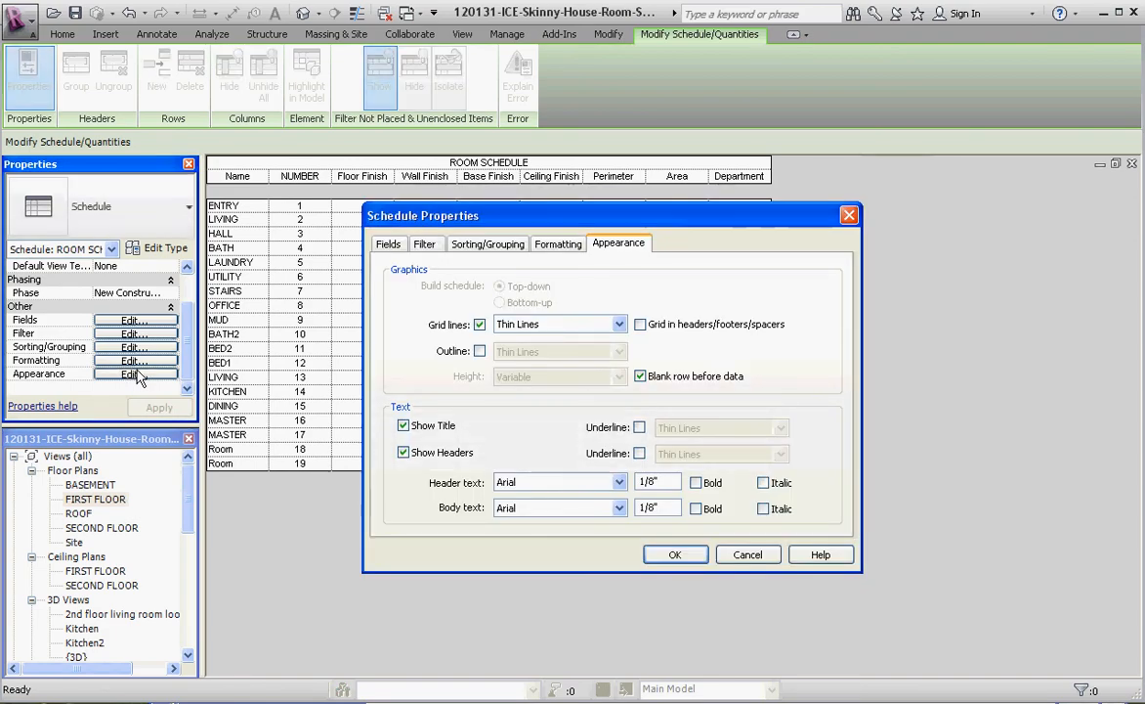
left_click(641, 376)
left_click(675, 554)
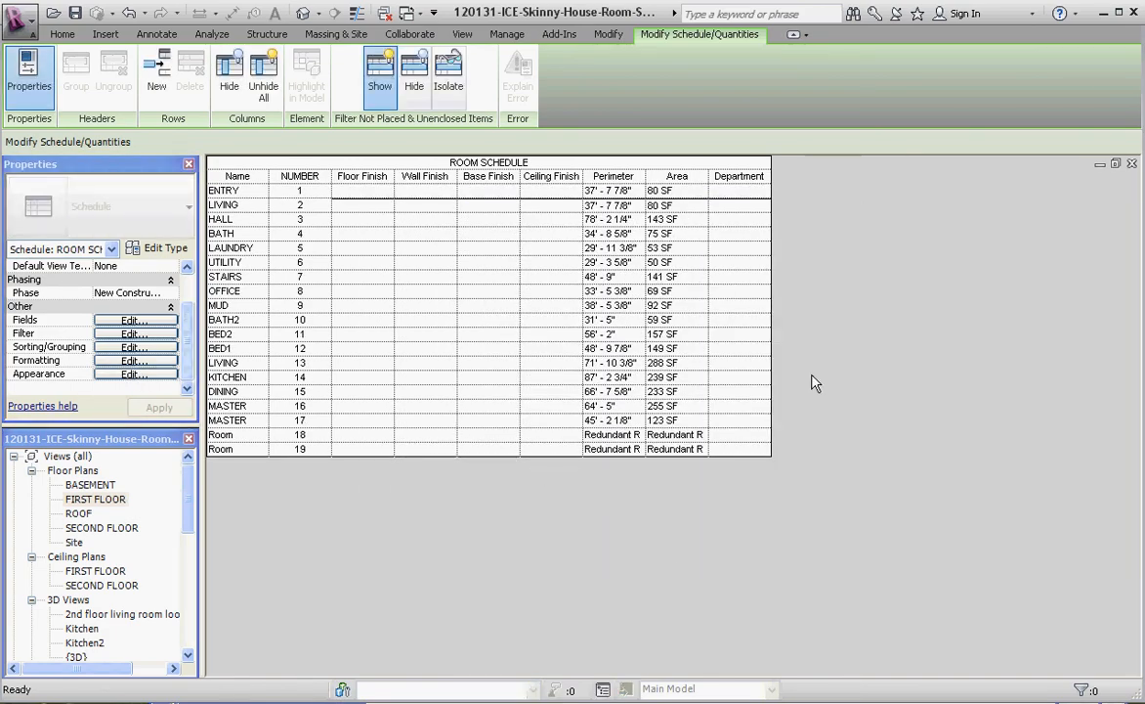